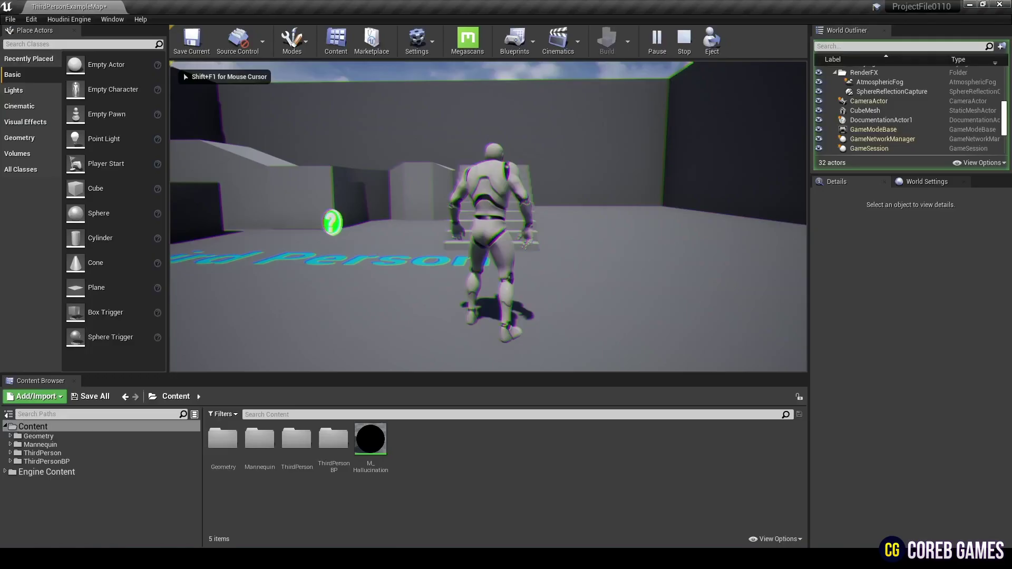
- Run the character around the level to preview the hallucination effect, and end the play session
{"action": "key", "text": "w"}
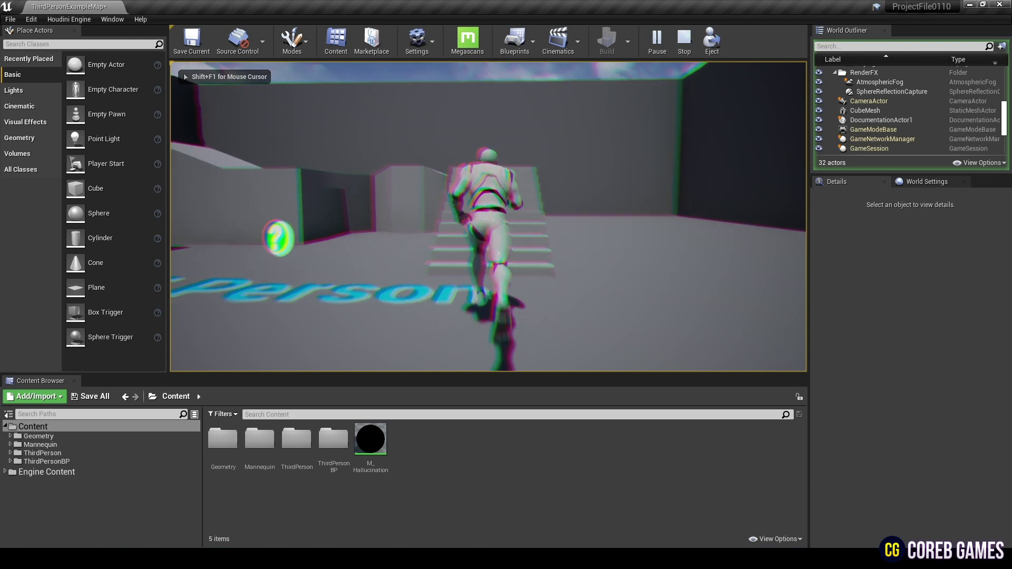
{"action": "key", "text": "a"}
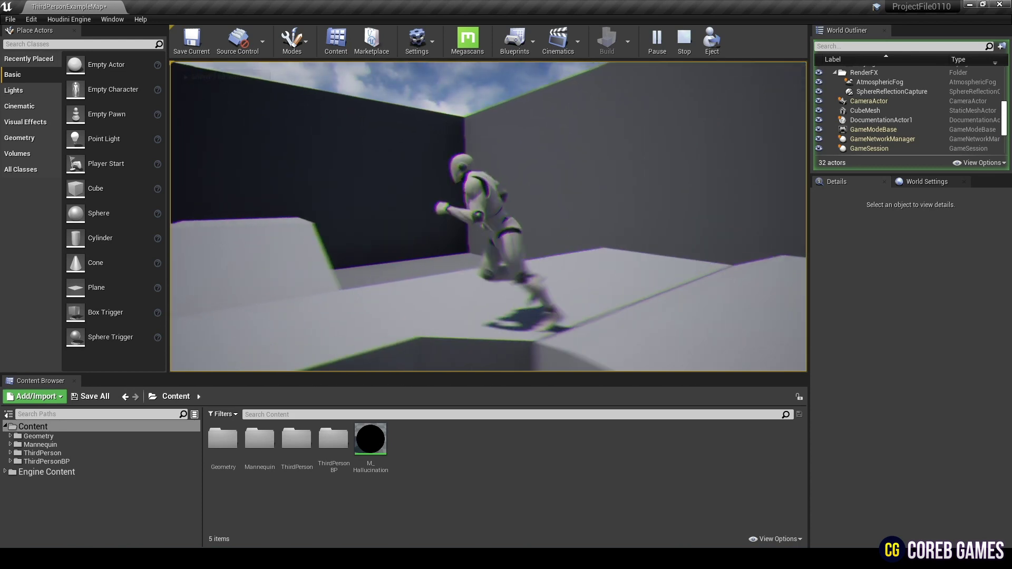
{"action": "key", "text": "s"}
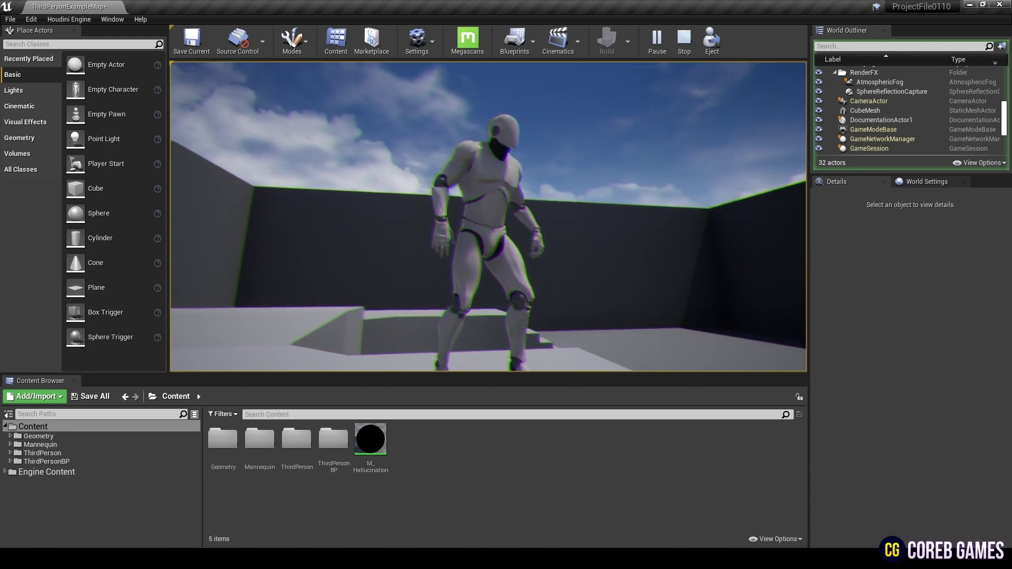
{"action": "key", "text": "Escape"}
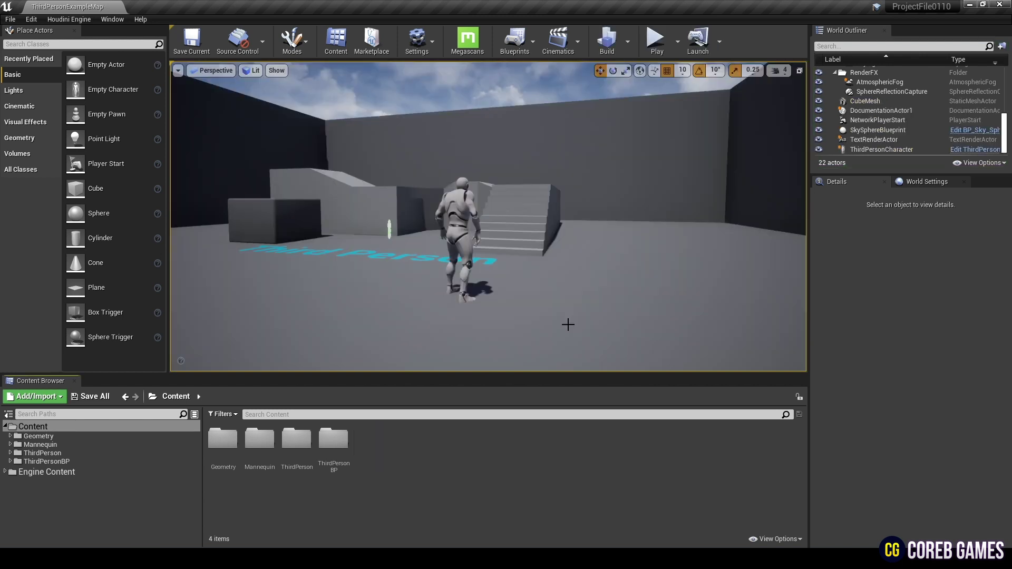
- Create a new material named M_Hallucination in the Content folder
{"action": "right_click", "coordinate": [431, 442]}
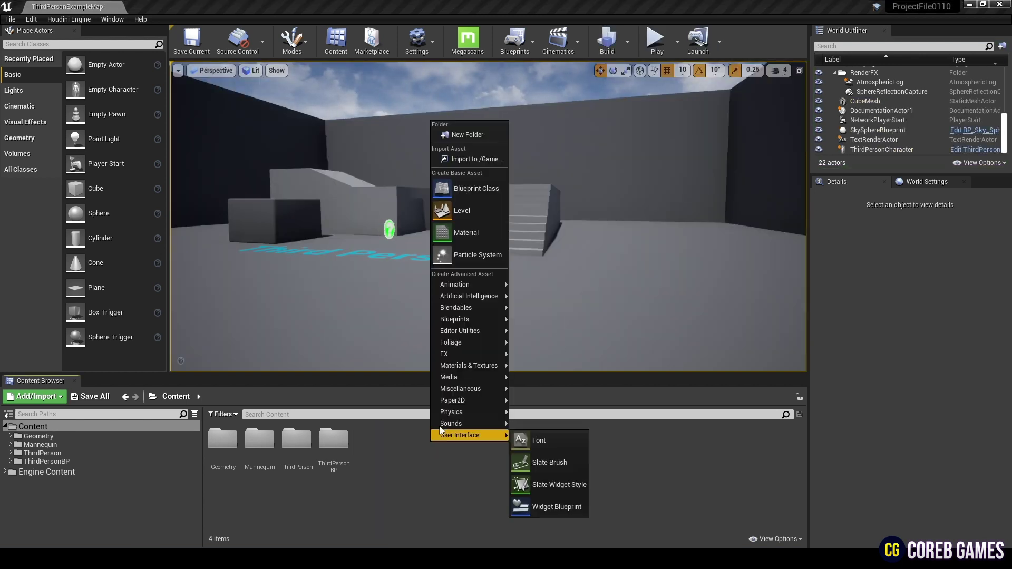
{"action": "left_click", "coordinate": [494, 233]}
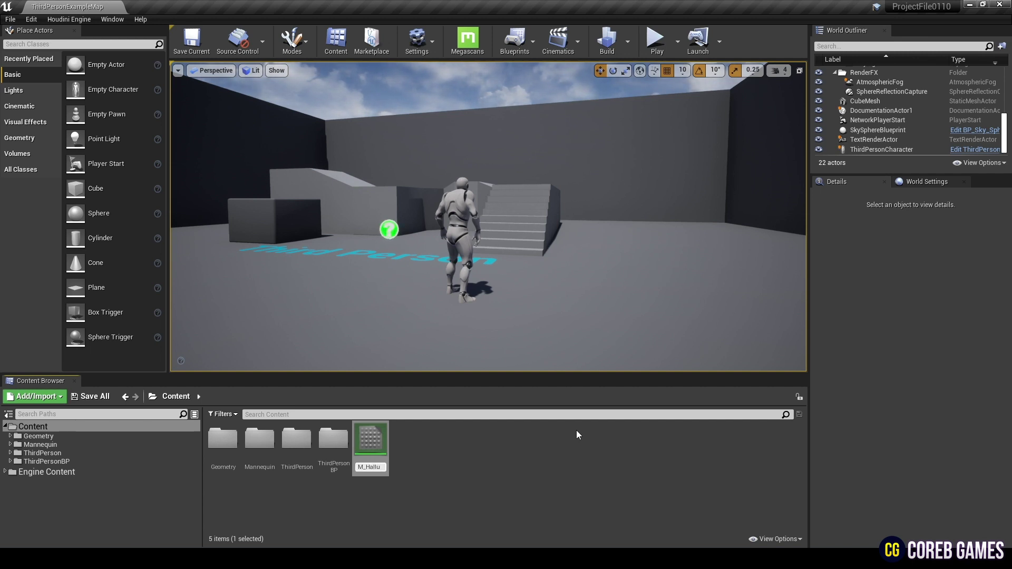
{"action": "type", "text": "M_Hallucination"}
{"action": "key", "text": "Return"}
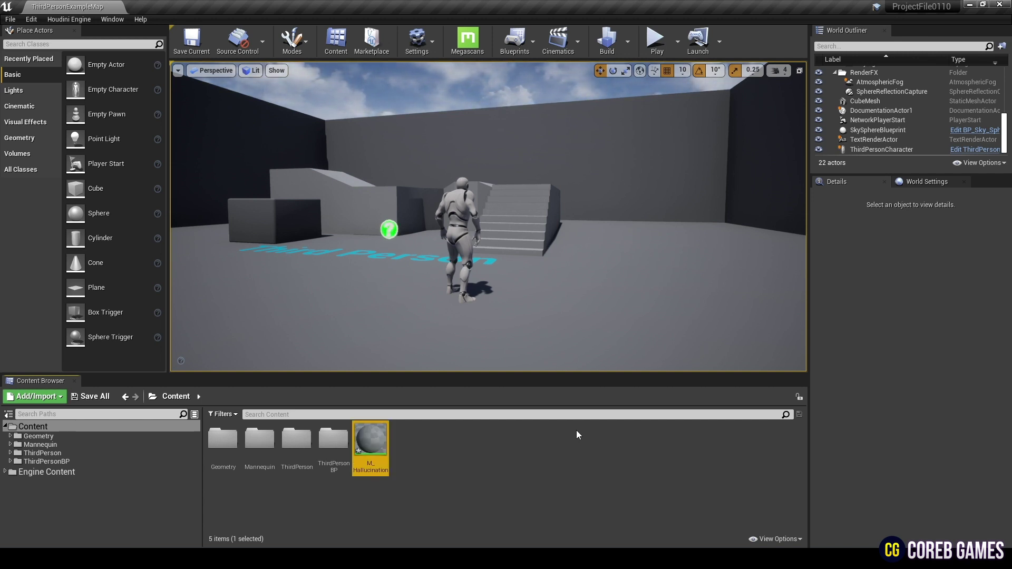
- Open the M_Hallucination material in a maximized editor and set its Material Domain to Post Process
{"action": "double_click", "coordinate": [370, 438]}
{"action": "left_click_drag", "start_coordinate": [393, 209], "coordinate": [540, 169]}
{"action": "double_click", "coordinate": [539, 170]}
{"action": "scroll", "coordinate": [526, 241], "scroll_direction": "up", "scroll_amount": 4}
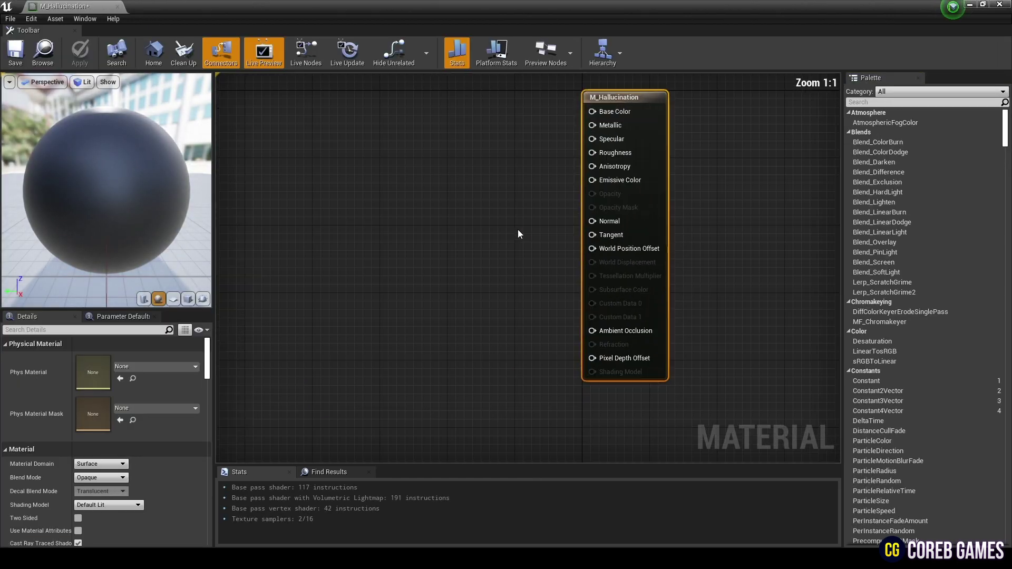
{"action": "left_click", "coordinate": [108, 464]}
{"action": "left_click", "coordinate": [110, 500]}
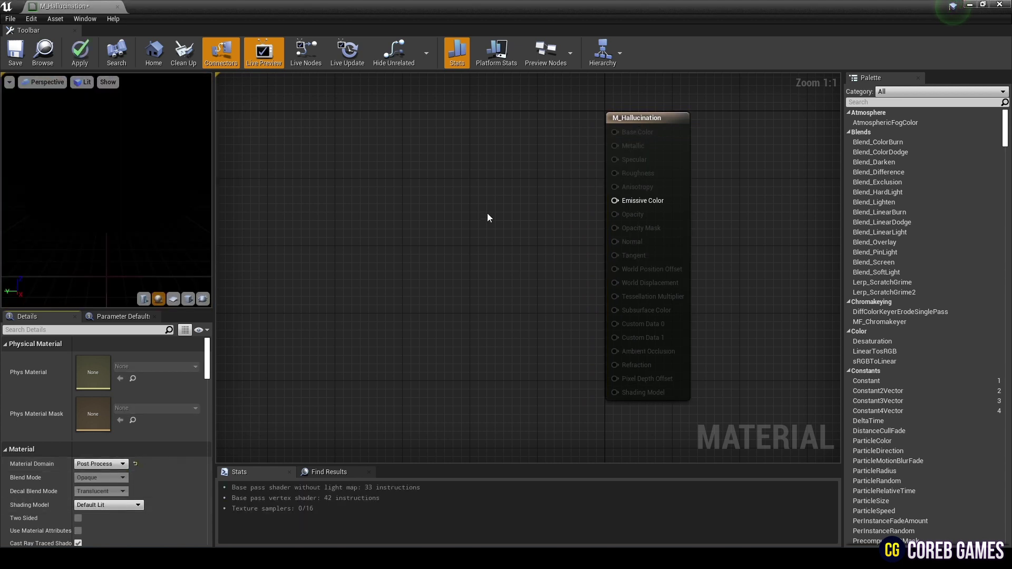
- Add a SceneTexture node to the material graph, well to the left of the result node
{"action": "right_click_drag", "start_coordinate": [488, 217], "coordinate": [533, 237]}
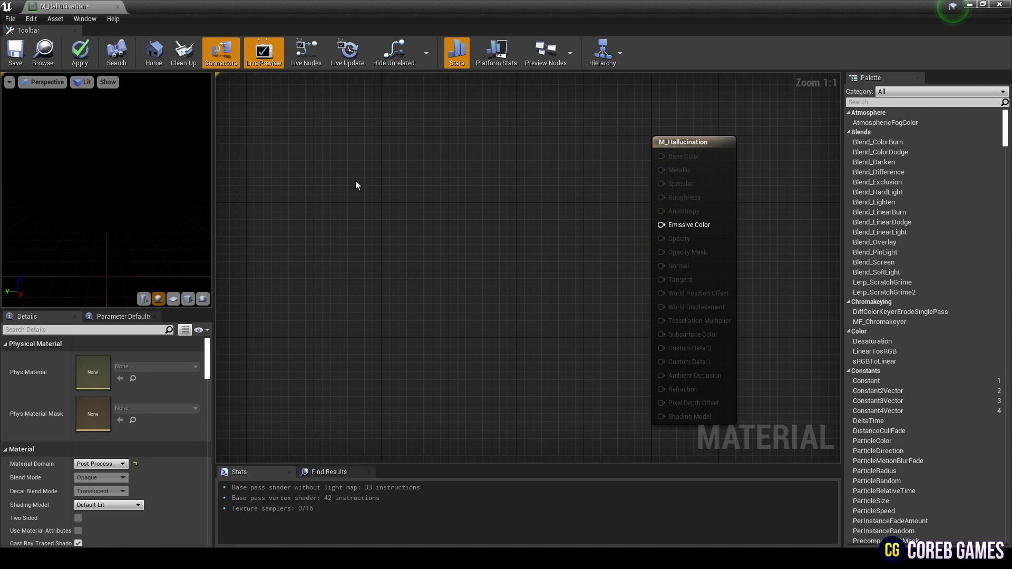
{"action": "right_click", "coordinate": [386, 175]}
{"action": "type", "text": "scen"}
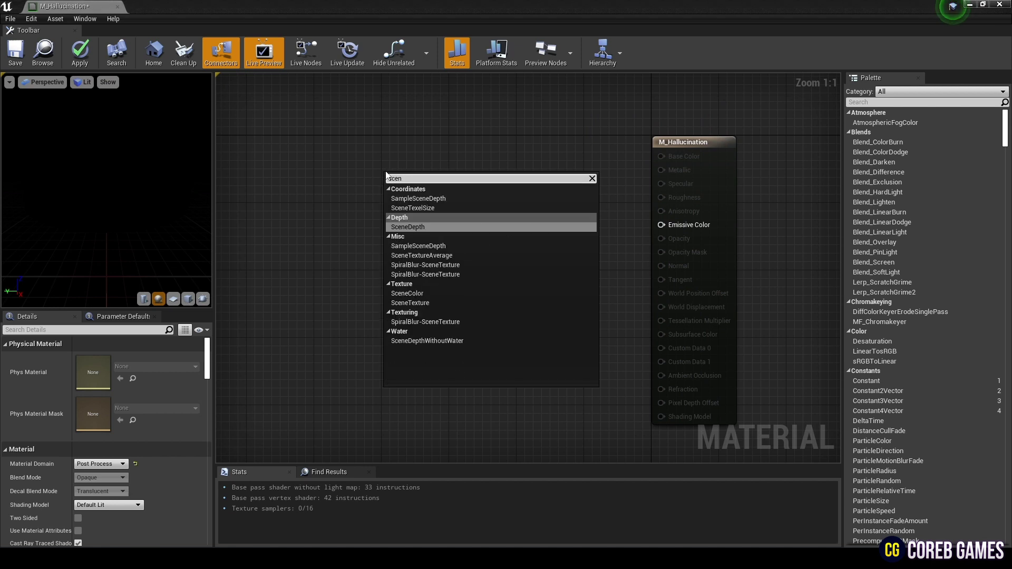
{"action": "key", "text": "Down"}
{"action": "key", "text": "Down"}
{"action": "key", "text": "Down"}
{"action": "key", "text": "Down"}
{"action": "key", "text": "Down"}
{"action": "key", "text": "Down"}
{"action": "key", "text": "Return"}
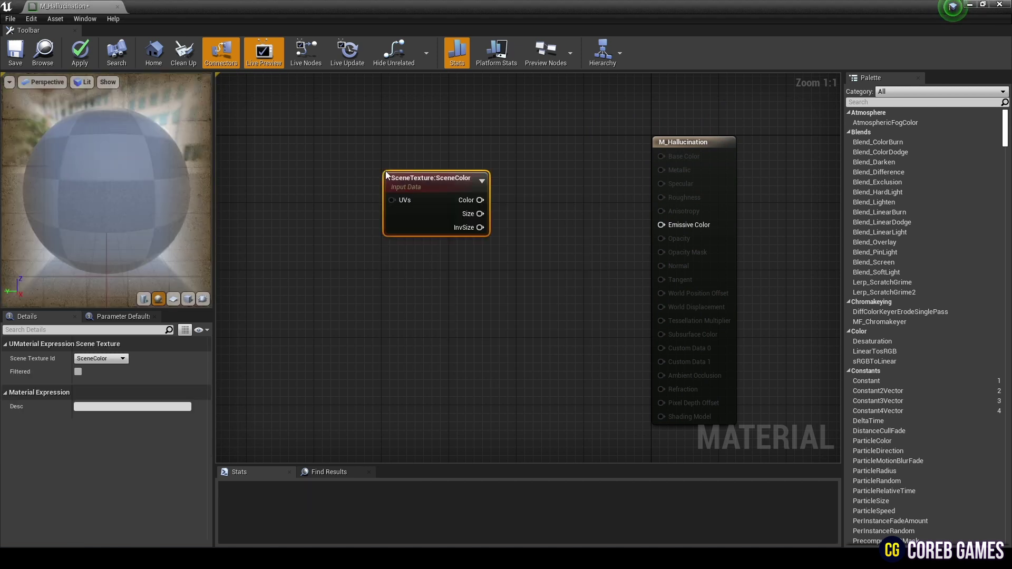
{"action": "left_click_drag", "start_coordinate": [407, 179], "coordinate": [346, 152]}
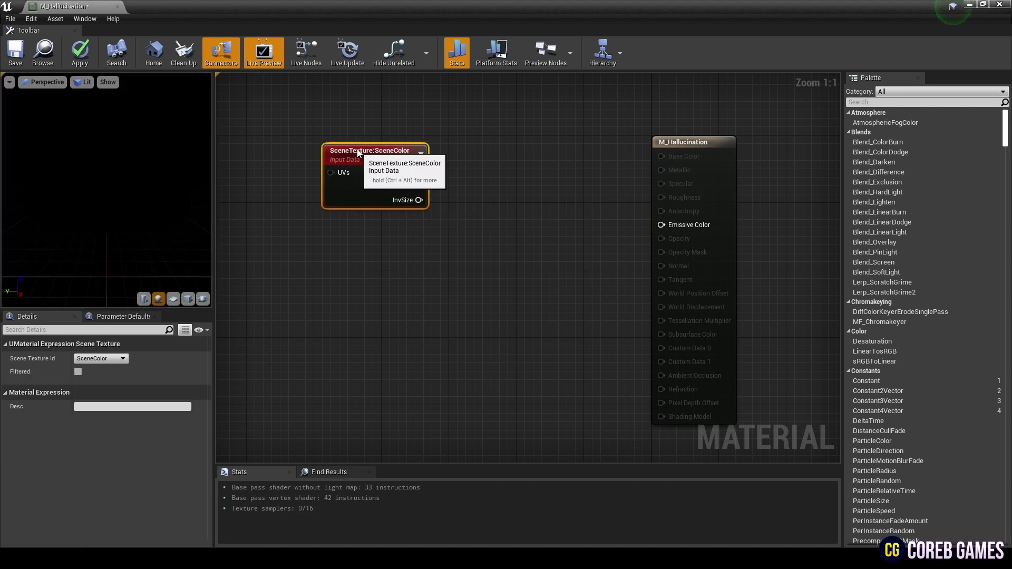
- Set the SceneTexture node's Scene Texture Id to PostProcessInput0 and shift the node slightly left
{"action": "left_click", "coordinate": [103, 358]}
{"action": "left_click", "coordinate": [99, 239]}
{"action": "left_click_drag", "start_coordinate": [406, 156], "coordinate": [371, 154]}
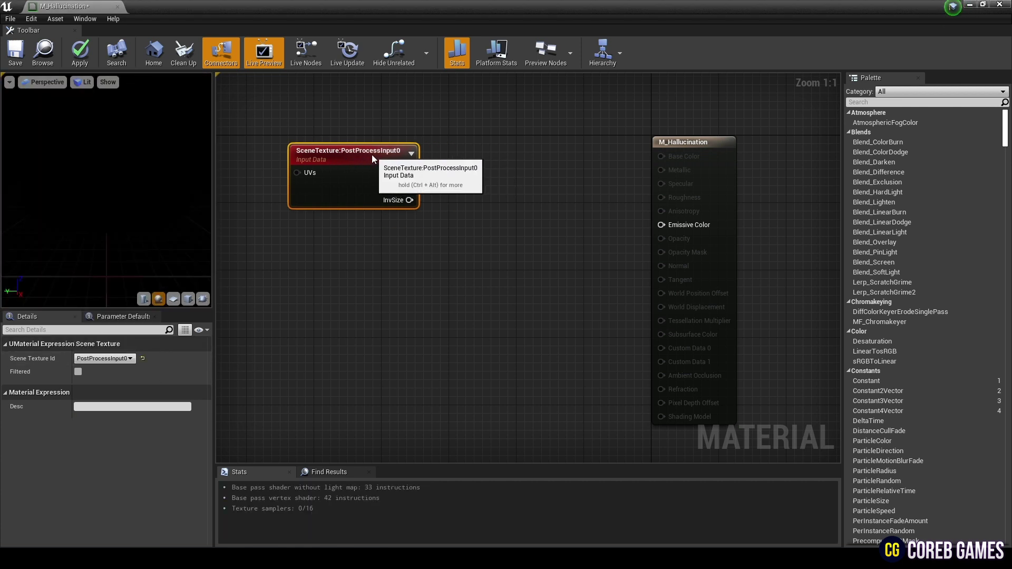
- Add a ComponentMask node fed by the SceneTexture's Color output, with only the R channel enabled
{"action": "right_click", "coordinate": [464, 152]}
{"action": "type", "text": "mask"}
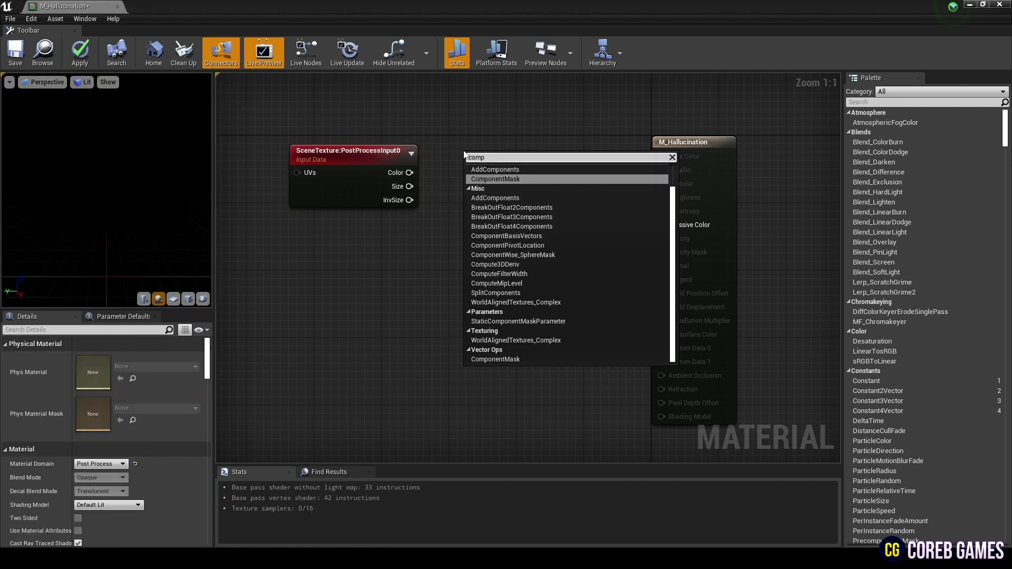
{"action": "key", "text": "Return"}
{"action": "left_click_drag", "start_coordinate": [409, 172], "coordinate": [479, 155]}
{"action": "left_click", "coordinate": [78, 370]}
{"action": "left_click", "coordinate": [78, 371]}
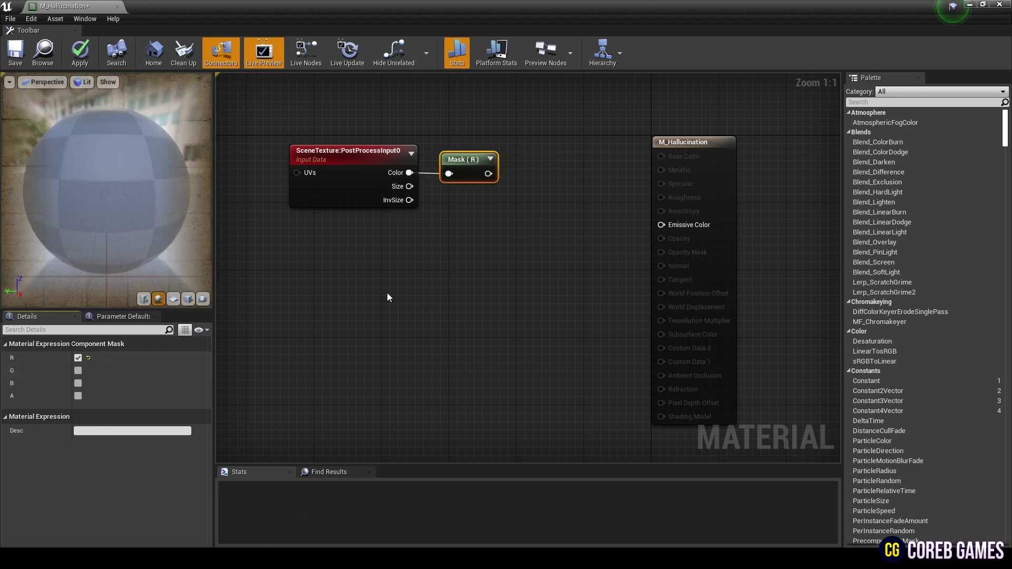
- Duplicate the SceneTexture and R mask pair twice and stack the copies below the original
{"action": "right_click_drag", "start_coordinate": [471, 257], "coordinate": [592, 271]}
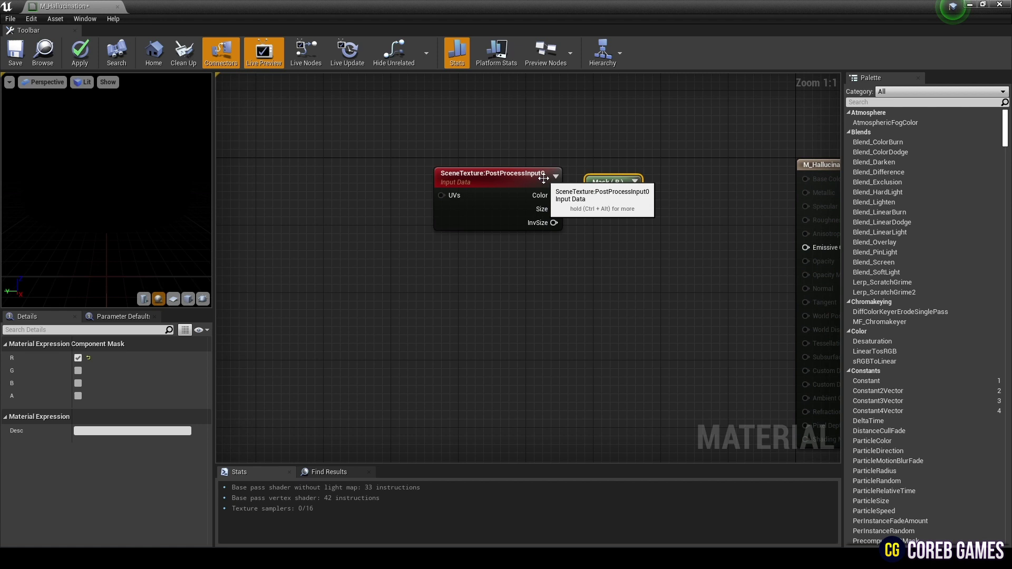
{"action": "left_click", "coordinate": [527, 174], "text": "ctrl"}
{"action": "left_click_drag", "start_coordinate": [594, 176], "coordinate": [561, 167]}
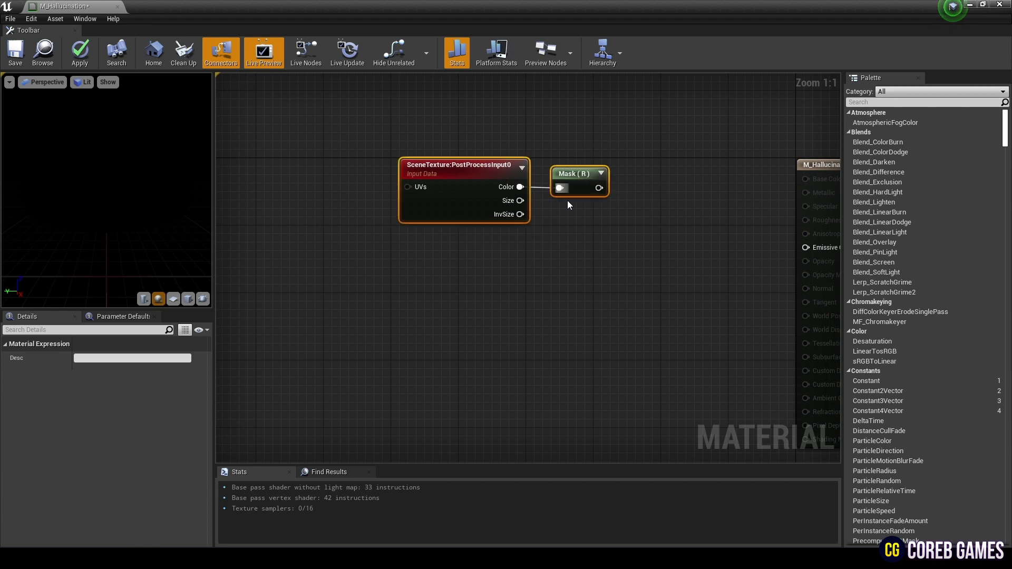
{"action": "key", "text": "ctrl+w"}
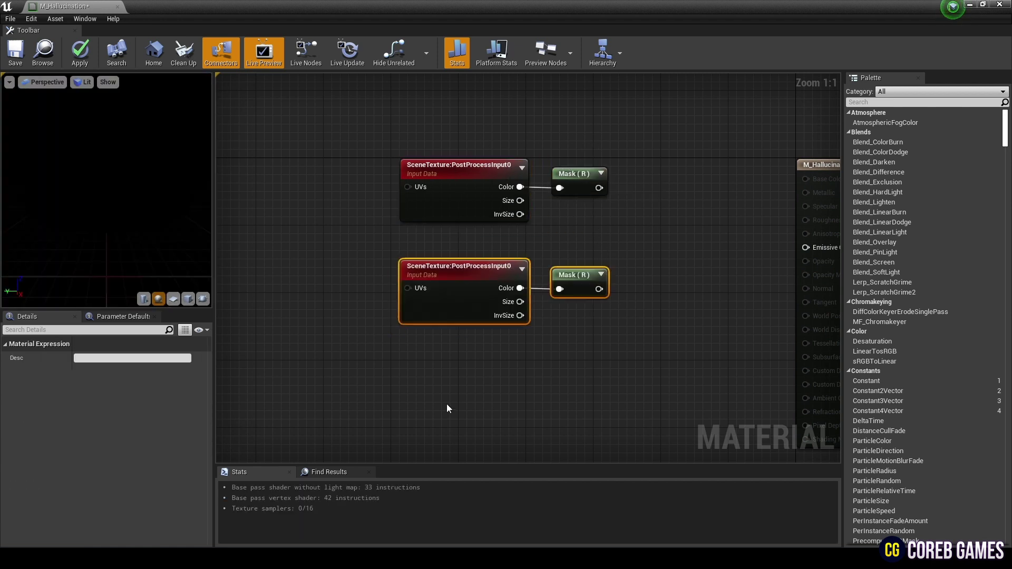
{"action": "key", "text": "ctrl+w"}
{"action": "left_click_drag", "start_coordinate": [489, 400], "coordinate": [515, 340]}
- Set the middle mask to the G channel only and the lowest mask to the B channel only
{"action": "left_click", "coordinate": [574, 279]}
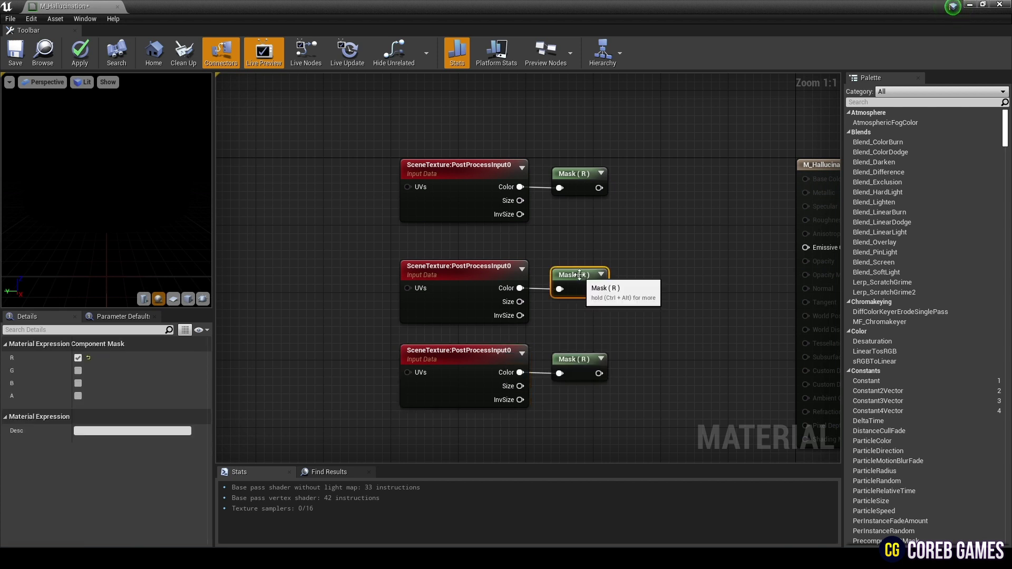
{"action": "left_click", "coordinate": [78, 358]}
{"action": "left_click", "coordinate": [78, 370]}
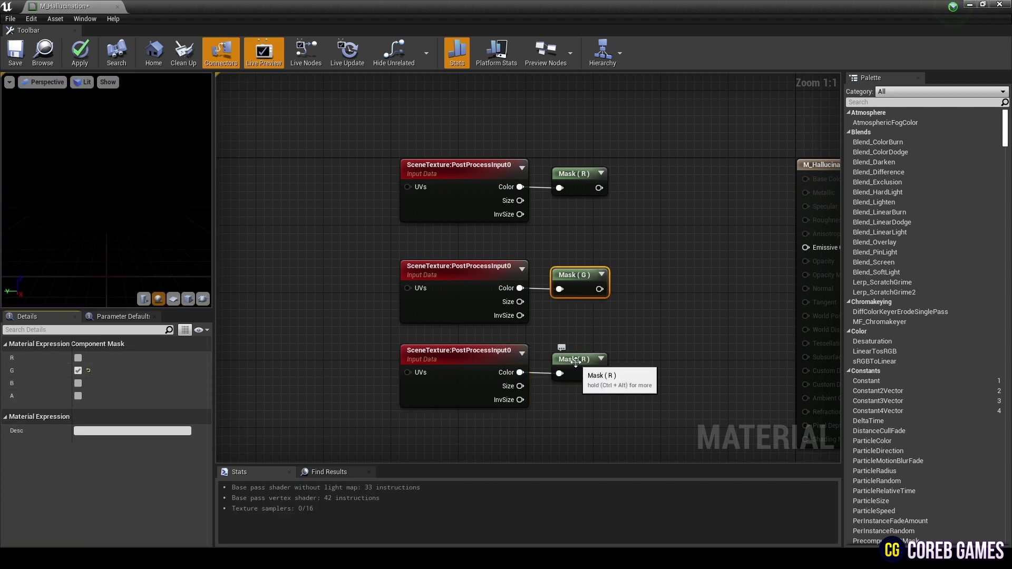
{"action": "left_click", "coordinate": [576, 362]}
{"action": "left_click", "coordinate": [78, 359]}
{"action": "left_click", "coordinate": [78, 383]}
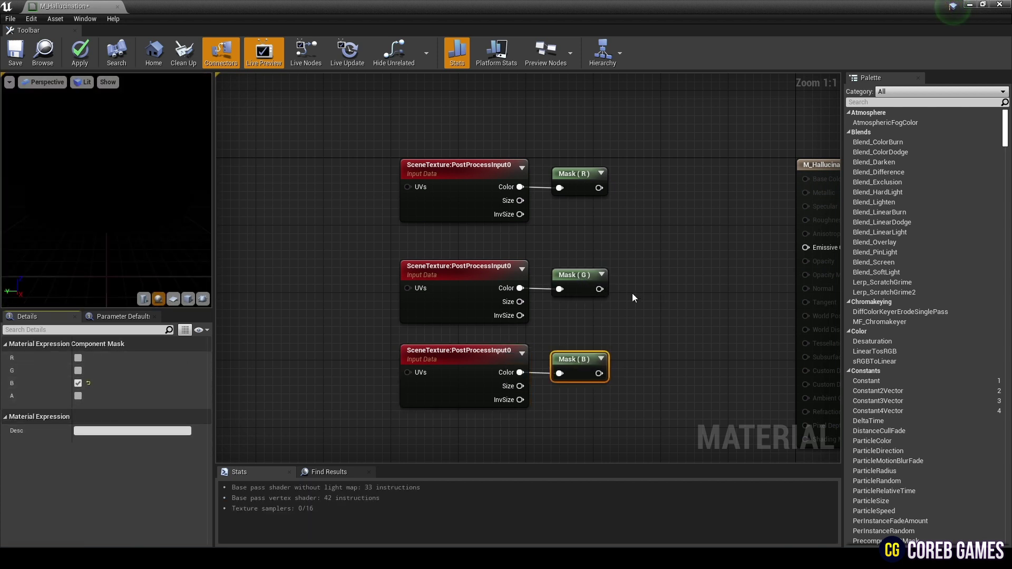
- Move the lowest SceneTexture and B mask pair down so the three rows are evenly spaced
{"action": "left_click_drag", "start_coordinate": [617, 335], "coordinate": [504, 425]}
{"action": "left_click_drag", "start_coordinate": [566, 362], "coordinate": [566, 371]}
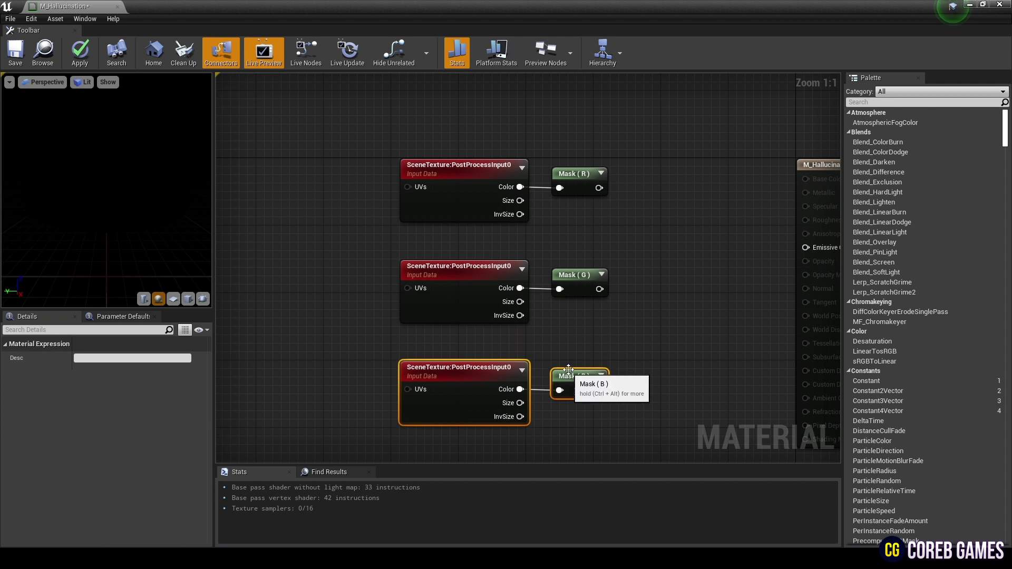
{"action": "left_click", "coordinate": [642, 325]}
- Add a MakeFloat3 node between the channel masks and the material result node
{"action": "right_click_drag", "start_coordinate": [644, 324], "coordinate": [574, 302]}
{"action": "right_click", "coordinate": [600, 209]}
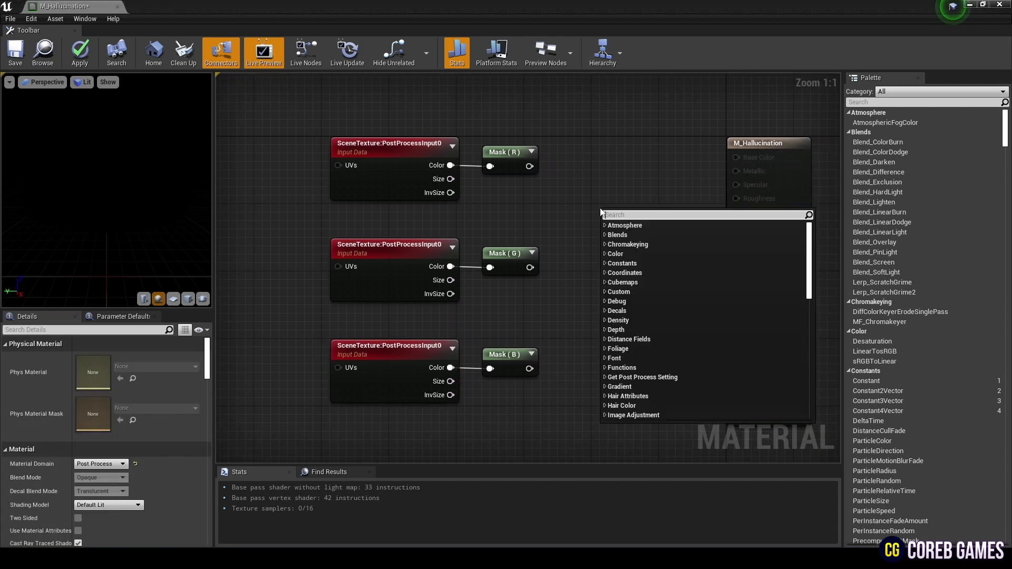
{"action": "type", "text": "make"}
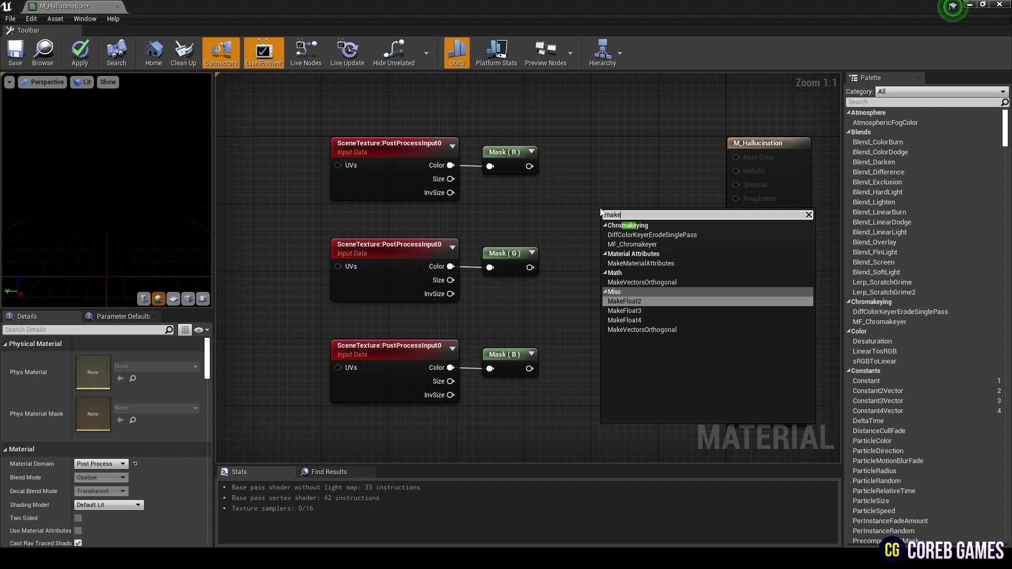
{"action": "left_click", "coordinate": [623, 310]}
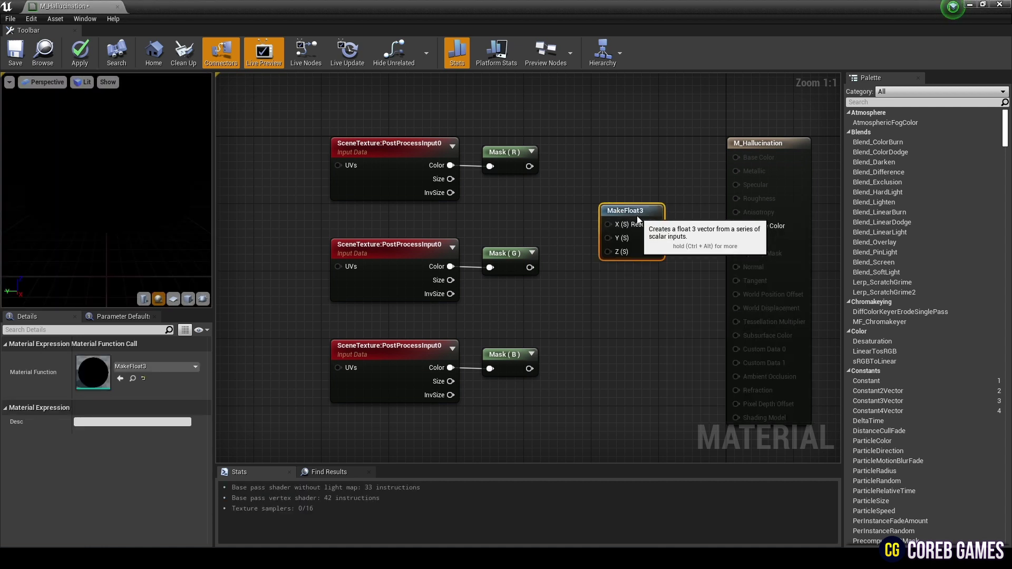
- Connect the R, G and B masks to MakeFloat3's X, Y and Z inputs, and its Result to Emissive Color
{"action": "left_click_drag", "start_coordinate": [529, 166], "coordinate": [610, 252]}
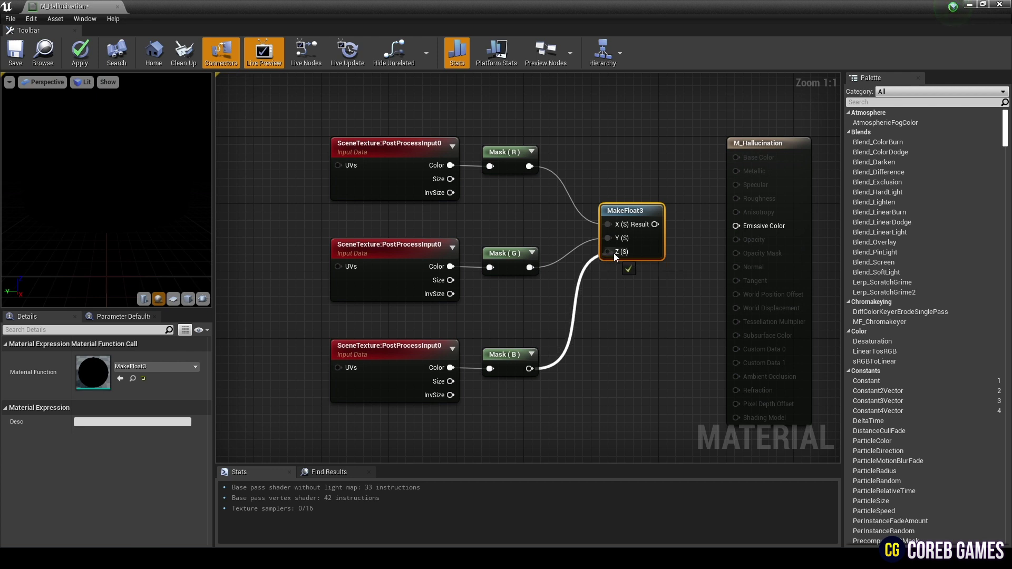
{"action": "left_click_drag", "start_coordinate": [656, 224], "coordinate": [748, 225]}
{"action": "left_click", "coordinate": [772, 215]}
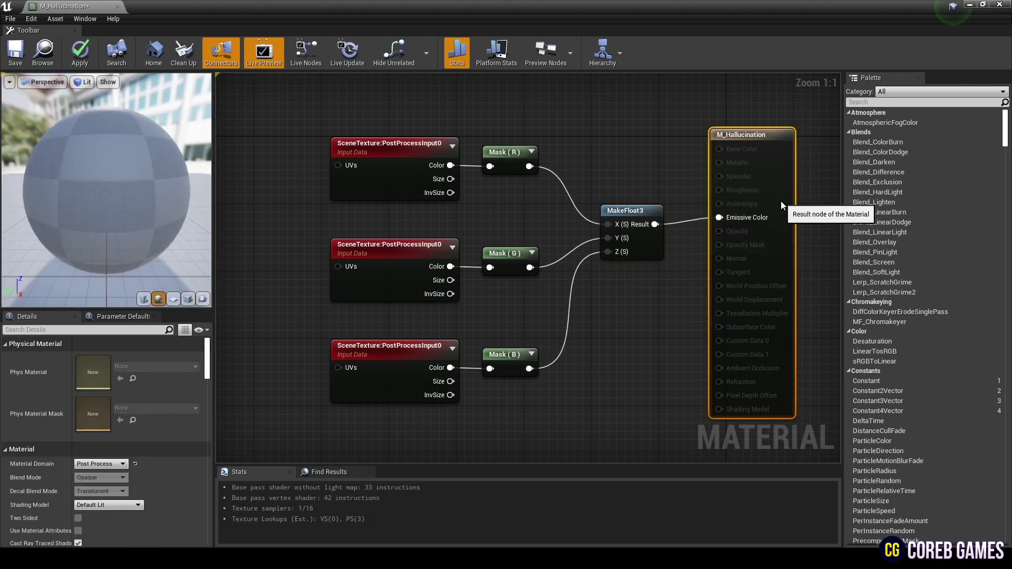
{"action": "right_click_drag", "start_coordinate": [597, 172], "coordinate": [679, 148]}
{"action": "left_click_drag", "start_coordinate": [114, 184], "coordinate": [150, 158]}
{"action": "right_click_drag", "start_coordinate": [150, 158], "coordinate": [150, 185]}
{"action": "left_click_drag", "start_coordinate": [116, 158], "coordinate": [124, 142]}
- Add a TextureCoordinate node to the left of the uppermost SceneTexture node
{"action": "right_click_drag", "start_coordinate": [478, 189], "coordinate": [581, 216]}
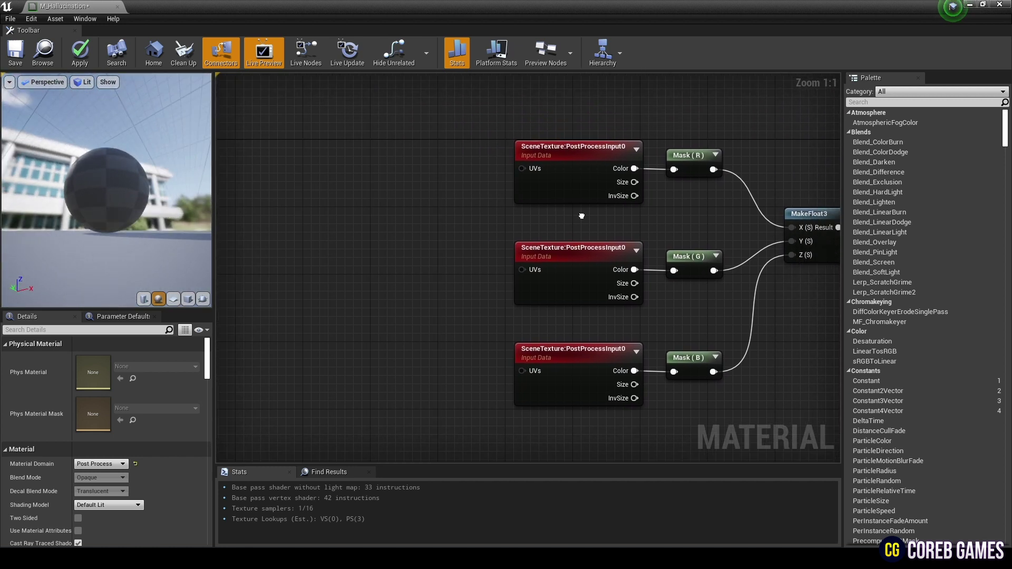
{"action": "right_click", "coordinate": [338, 146]}
{"action": "type", "text": "tex"}
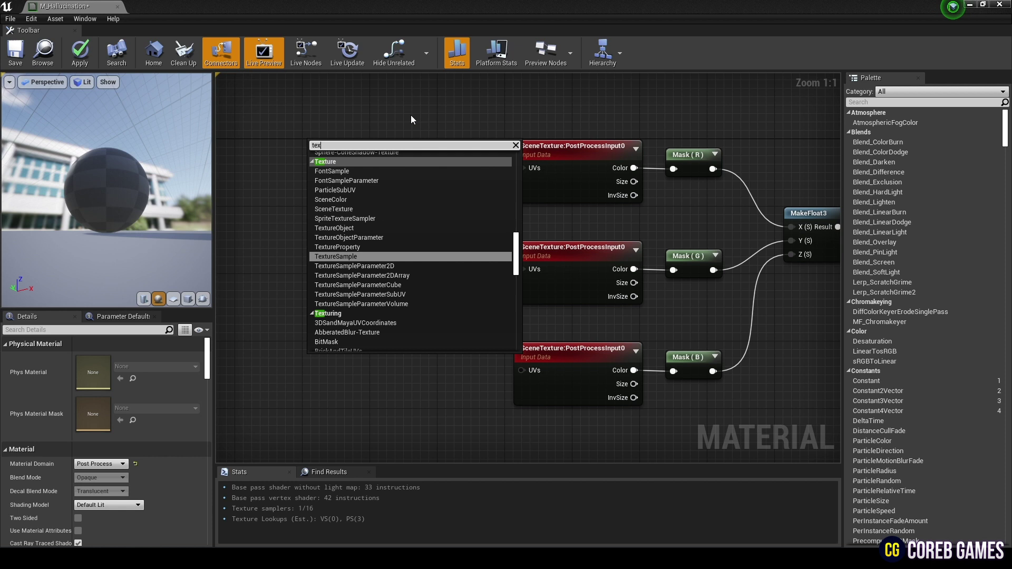
{"action": "type", "text": "coord"}
{"action": "key", "text": "Return"}
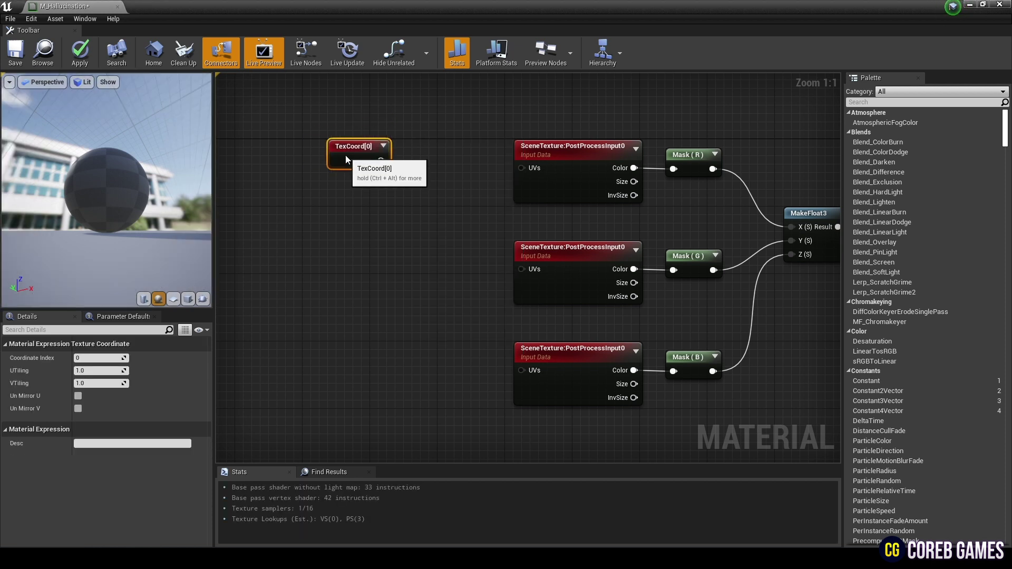
- Duplicate the TexCoord node twice and place one copy beside each of the two lower SceneTexture nodes
{"action": "key", "text": "ctrl+v"}
{"action": "left_click_drag", "start_coordinate": [355, 278], "coordinate": [346, 254]}
{"action": "key", "text": "ctrl+v"}
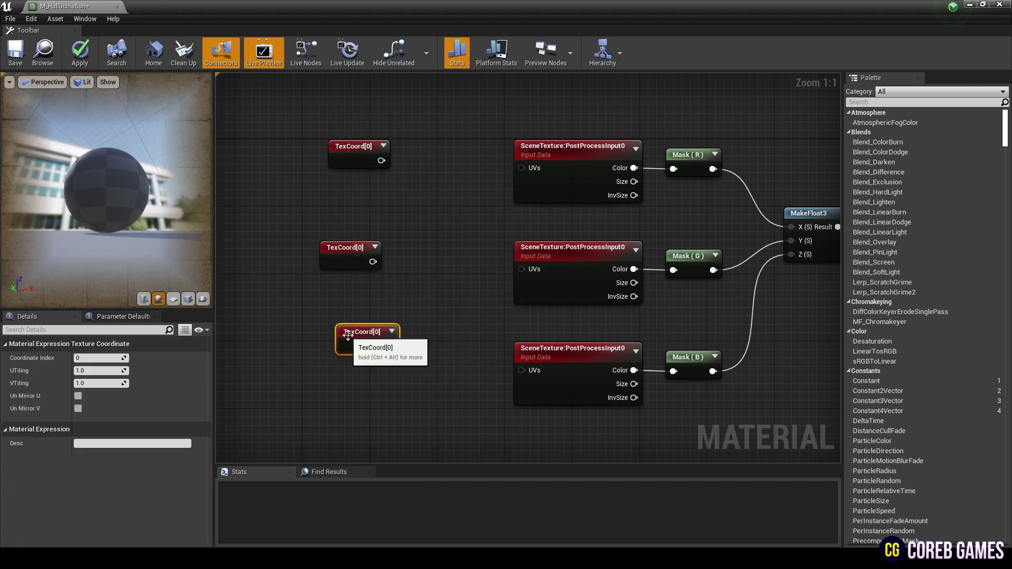
{"action": "left_click_drag", "start_coordinate": [347, 335], "coordinate": [372, 364]}
- Connect each TexCoord node to the UVs input of its adjacent SceneTexture and move the three nodes closer to them
{"action": "left_click_drag", "start_coordinate": [515, 367], "coordinate": [521, 370]}
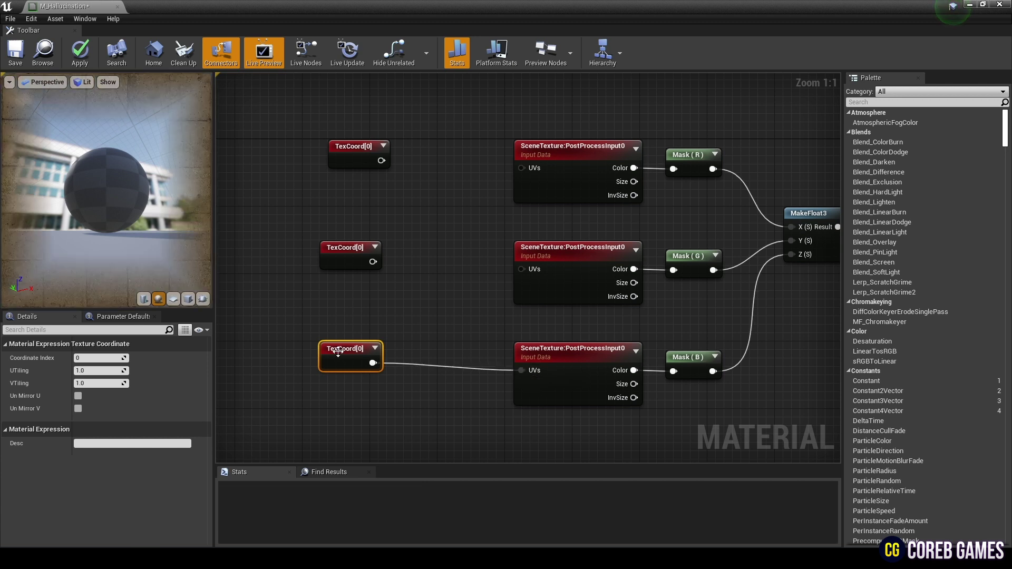
{"action": "left_click_drag", "start_coordinate": [348, 358], "coordinate": [425, 367]}
{"action": "left_click_drag", "start_coordinate": [369, 264], "coordinate": [521, 270]}
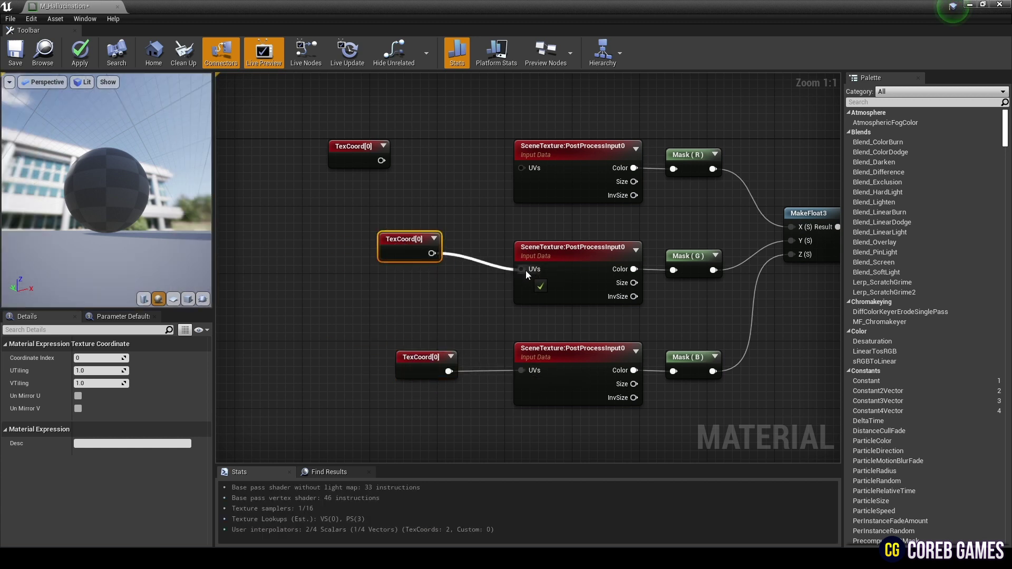
{"action": "left_click_drag", "start_coordinate": [381, 160], "coordinate": [402, 171]}
{"action": "left_click_drag", "start_coordinate": [528, 170], "coordinate": [524, 168]}
{"action": "left_click_drag", "start_coordinate": [364, 151], "coordinate": [380, 151]}
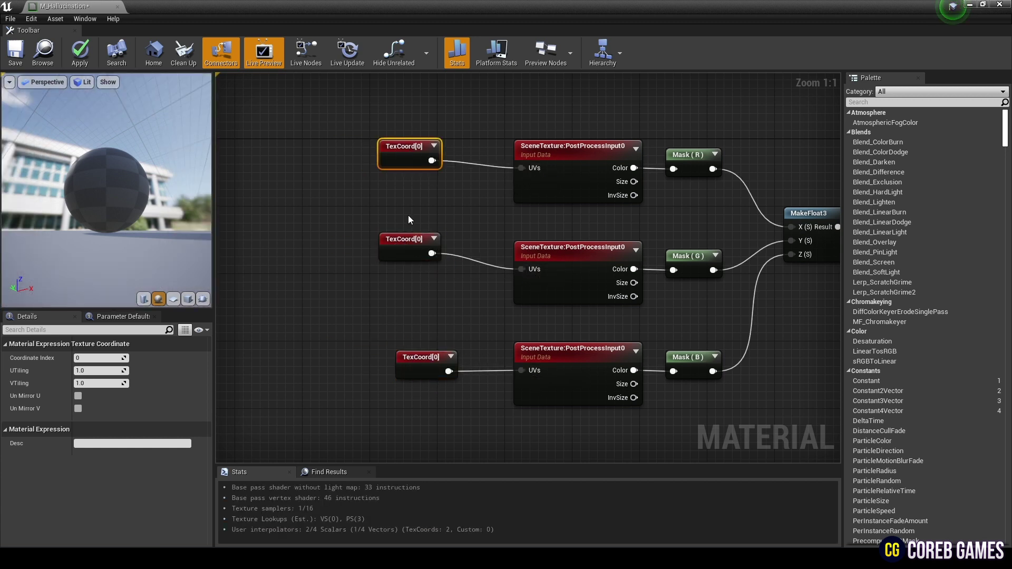
- Move the middle and uppermost TexCoord nodes further left to leave space before their SceneTexture nodes
{"action": "left_click_drag", "start_coordinate": [403, 249], "coordinate": [349, 252]}
{"action": "right_click_drag", "start_coordinate": [420, 146], "coordinate": [528, 188]}
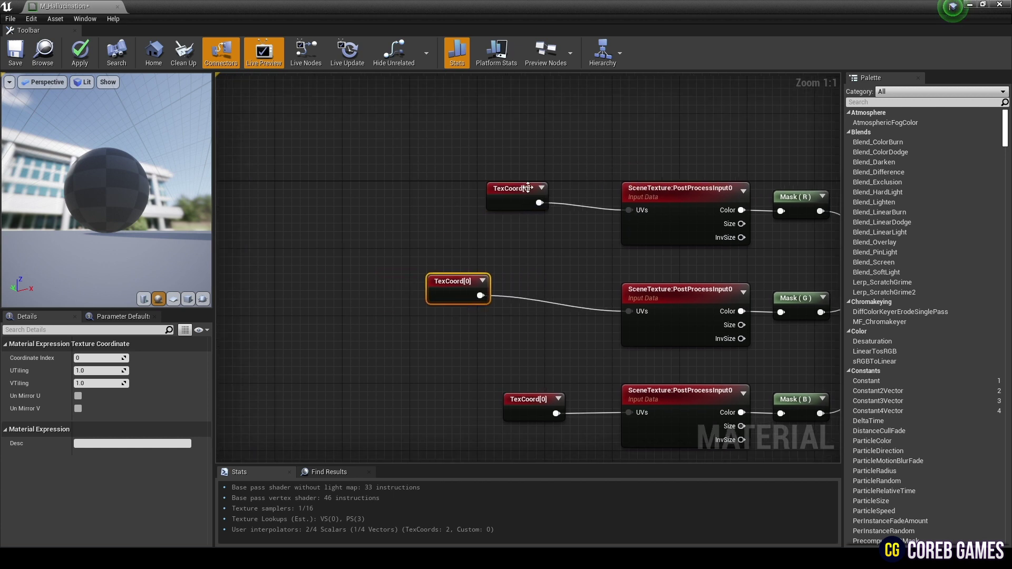
{"action": "left_click_drag", "start_coordinate": [527, 188], "coordinate": [459, 171]}
- Place two Add nodes, one above the other, between the uppermost TexCoord and SceneTexture nodes
{"action": "left_click", "coordinate": [520, 116]}
{"action": "right_click_drag", "start_coordinate": [520, 116], "coordinate": [474, 165]}
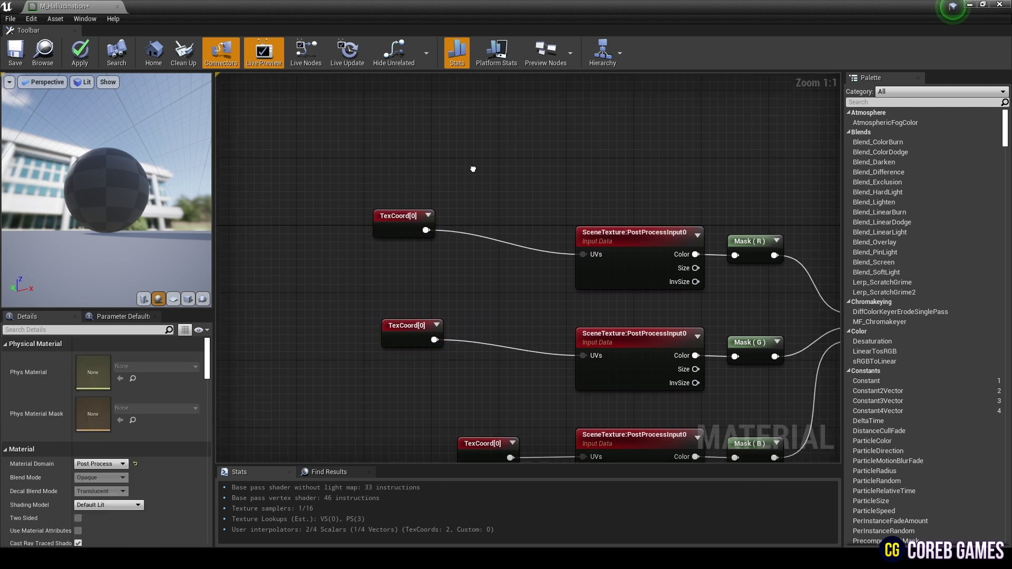
{"action": "left_click", "coordinate": [506, 138]}
{"action": "left_click", "coordinate": [508, 219]}
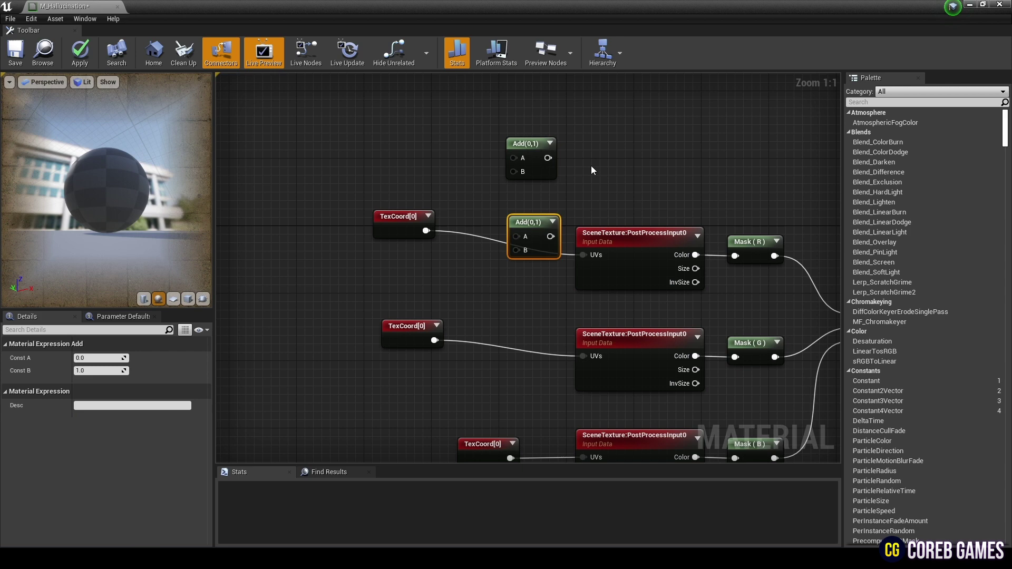
- Place two scalar parameter nodes, one above the other, above the uppermost TexCoord node
{"action": "right_click_drag", "start_coordinate": [590, 166], "coordinate": [669, 213]}
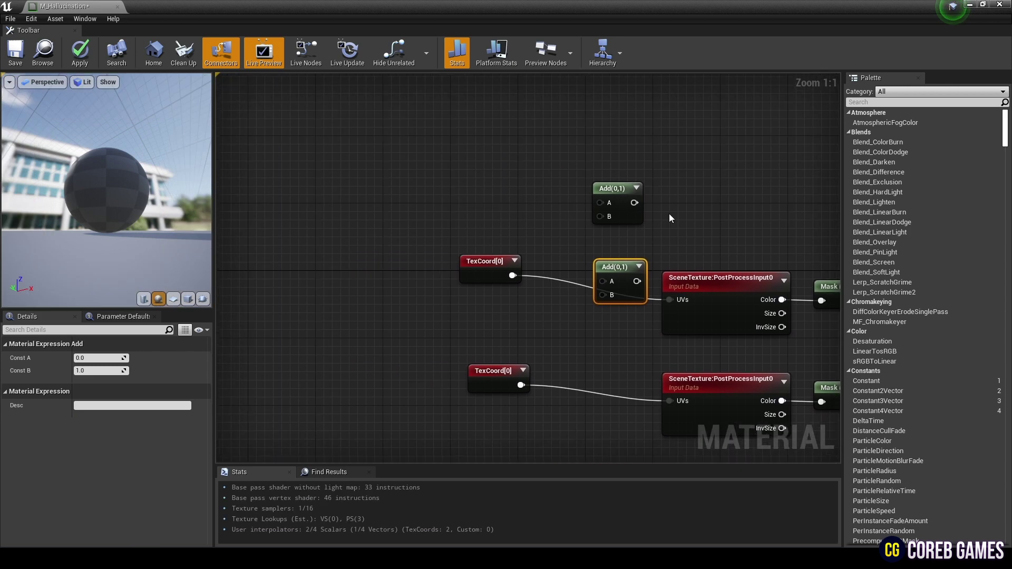
{"action": "left_click", "coordinate": [456, 153]}
{"action": "left_click", "coordinate": [459, 216]}
- Rename the upper scalar parameter as Screen Red Shift
{"action": "left_click", "coordinate": [479, 158]}
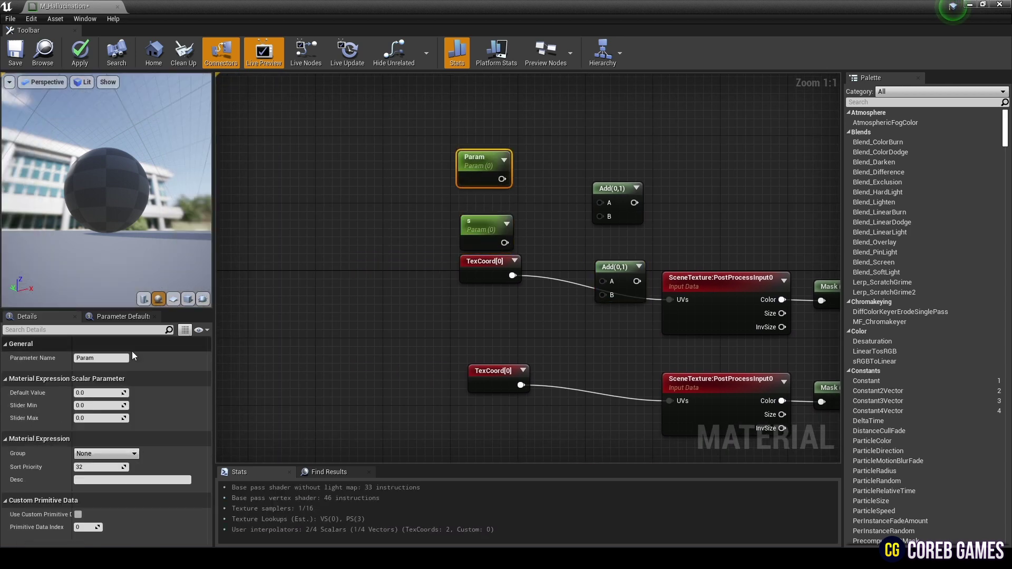
{"action": "left_click", "coordinate": [118, 357]}
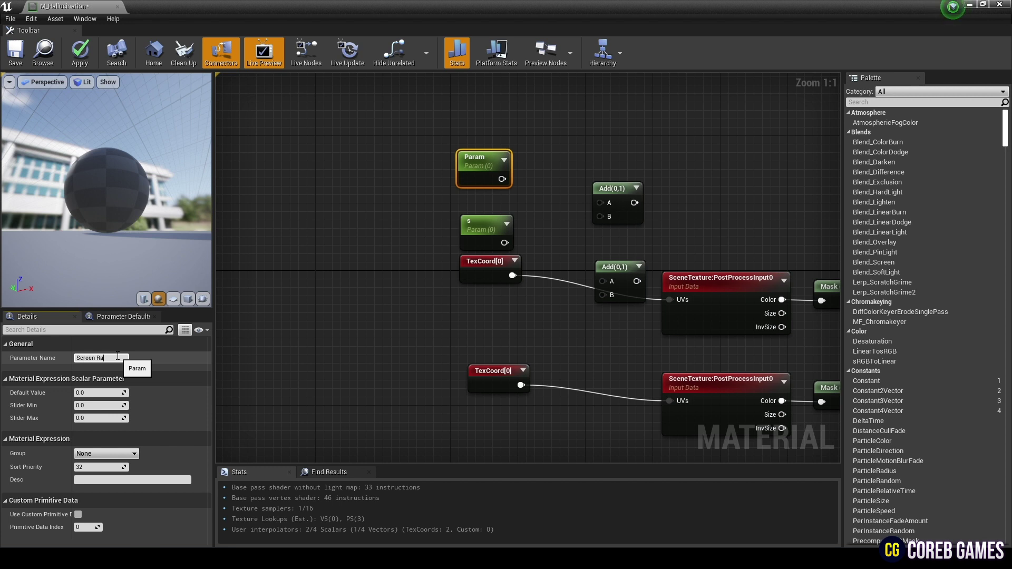
{"action": "type", "text": "Screen Red Shift"}
{"action": "key", "text": "Return"}
- Rename the lower scalar parameter as Screen Green Shift
{"action": "left_click", "coordinate": [481, 225]}
{"action": "left_click", "coordinate": [109, 361]}
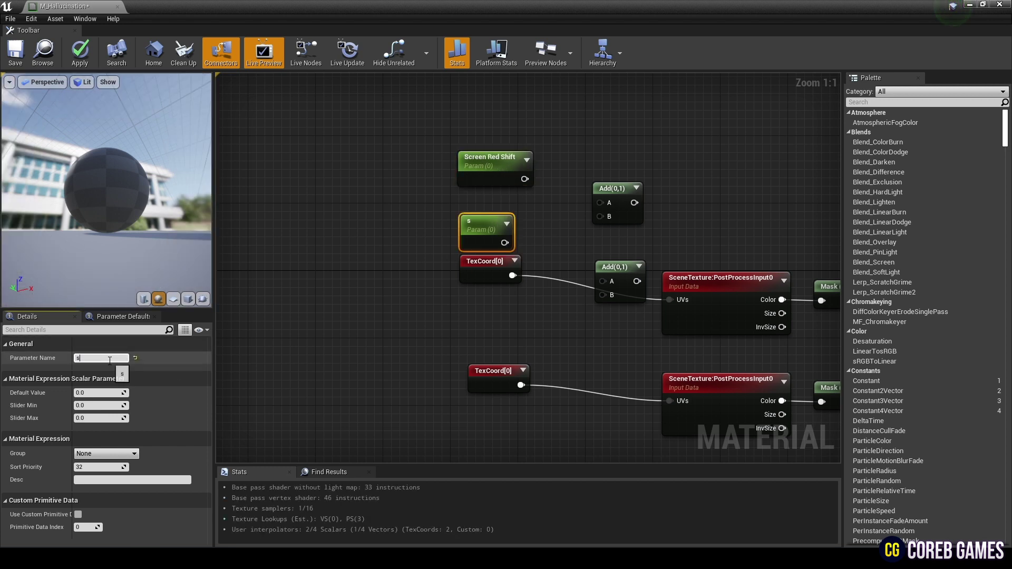
{"action": "type", "text": "Screen Green Shi"}
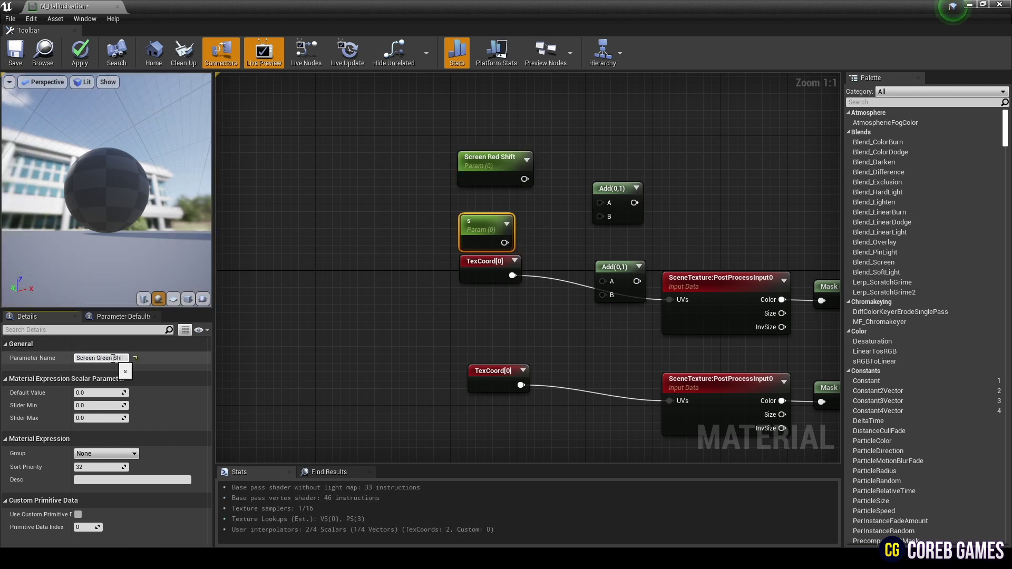
{"action": "type", "text": "ft"}
{"action": "key", "text": "Return"}
- Set the default value of the Screen Red Shift parameter to 0.004
{"action": "left_click", "coordinate": [501, 174]}
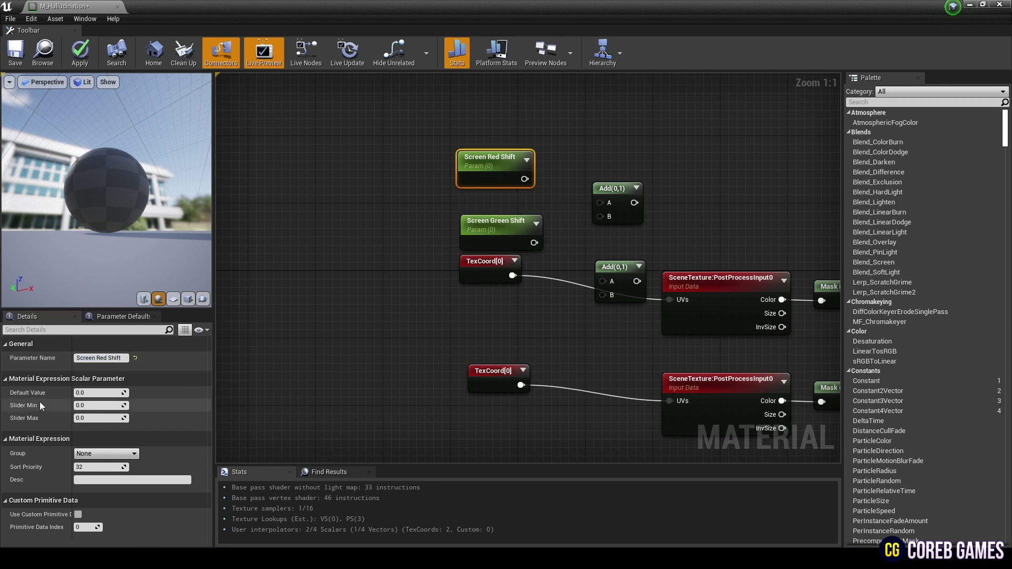
{"action": "left_click", "coordinate": [98, 392]}
{"action": "type", "text": "0.00"}
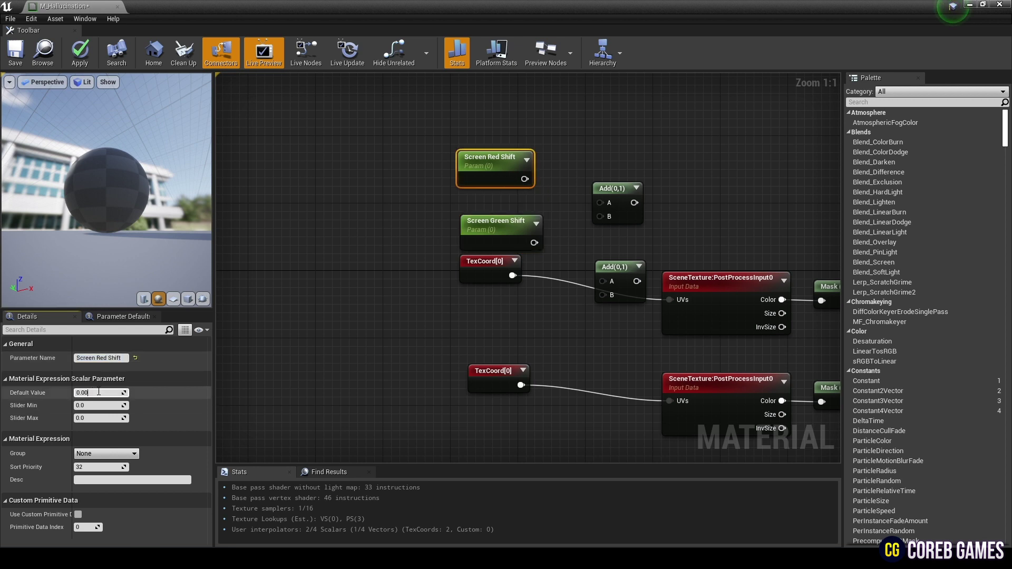
{"action": "type", "text": "4"}
{"action": "key", "text": "Return"}
- Set the default value of the Screen Green Shift parameter to -0.004
{"action": "left_click", "coordinate": [493, 235]}
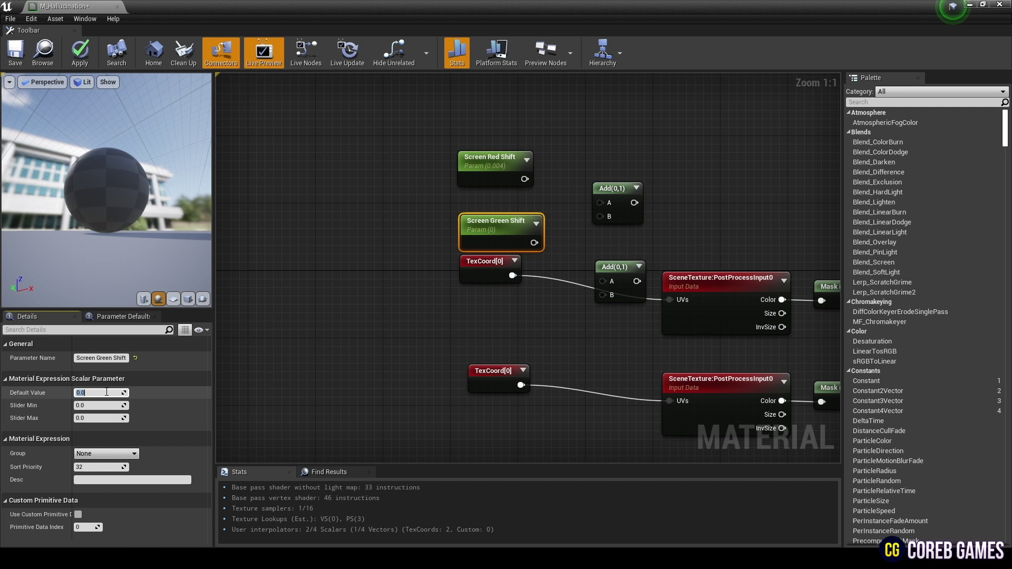
{"action": "left_click", "coordinate": [106, 392]}
{"action": "type", "text": "-0.004"}
{"action": "key", "text": "Return"}
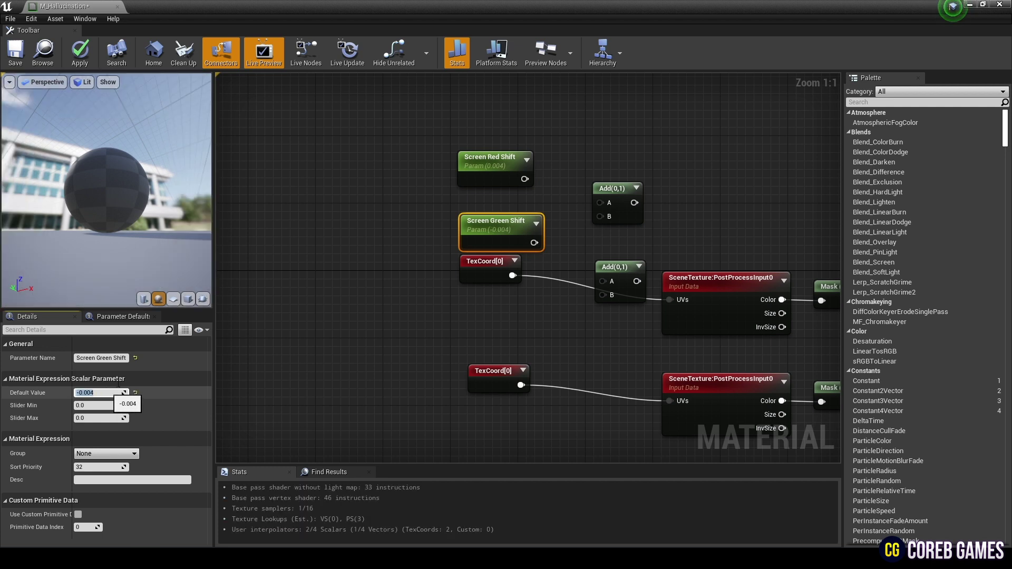
- Connect Screen Red Shift to the upper Add node's B input and Screen Green Shift to the lower Add node's B input
{"action": "left_click_drag", "start_coordinate": [514, 232], "coordinate": [505, 230]}
{"action": "left_click_drag", "start_coordinate": [602, 217], "coordinate": [602, 217]}
{"action": "left_click_drag", "start_coordinate": [525, 240], "coordinate": [602, 295]}
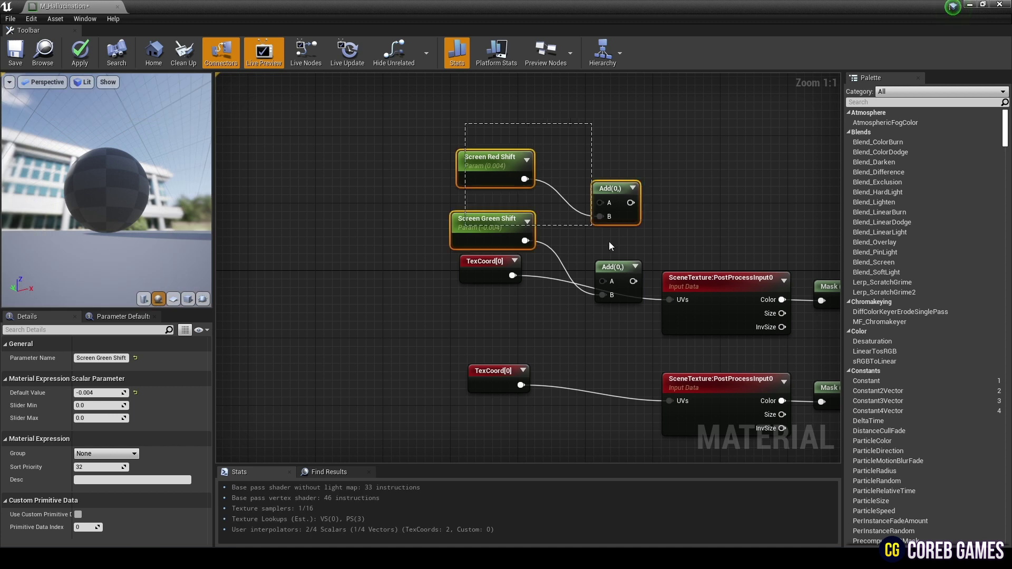
- Move Screen Green Shift below the middle TexCoord and its Add node between that TexCoord and the middle SceneTexture
{"action": "left_click_drag", "start_coordinate": [609, 242], "coordinate": [611, 264]}
{"action": "mouse_move", "coordinate": [616, 197]}
{"action": "left_mouse_down"}
{"action": "mouse_move", "coordinate": [618, 211]}
{"action": "mouse_move", "coordinate": [618, 193]}
{"action": "left_mouse_up"}
{"action": "left_click", "coordinate": [618, 194]}
{"action": "left_click_drag", "start_coordinate": [496, 152], "coordinate": [606, 217]}
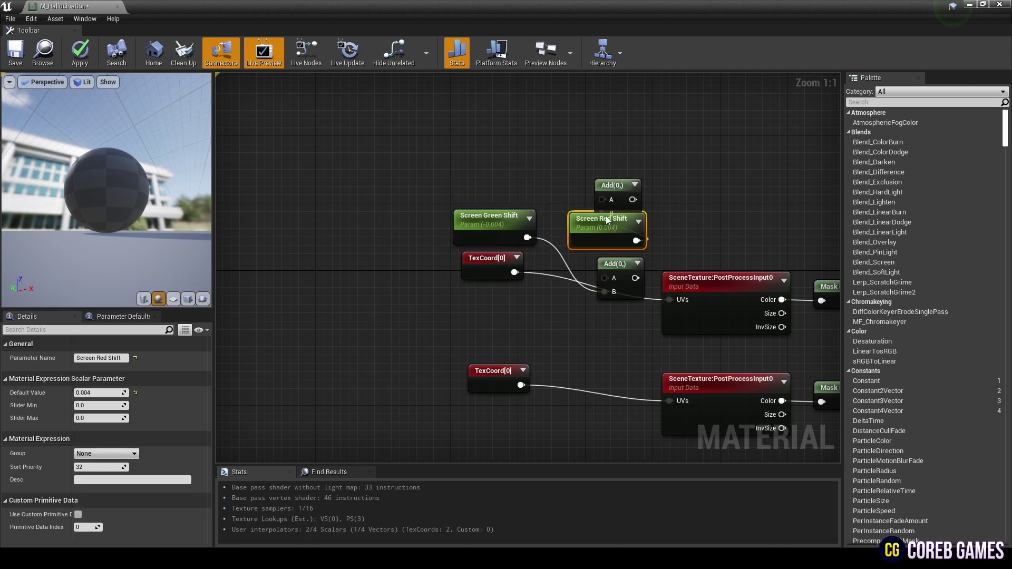
{"action": "left_click_drag", "start_coordinate": [492, 211], "coordinate": [498, 324]}
{"action": "left_click_drag", "start_coordinate": [621, 265], "coordinate": [594, 381]}
{"action": "left_click_drag", "start_coordinate": [494, 346], "coordinate": [485, 453]}
{"action": "right_click_drag", "start_coordinate": [502, 445], "coordinate": [502, 340]}
{"action": "left_click_drag", "start_coordinate": [594, 277], "coordinate": [602, 268]}
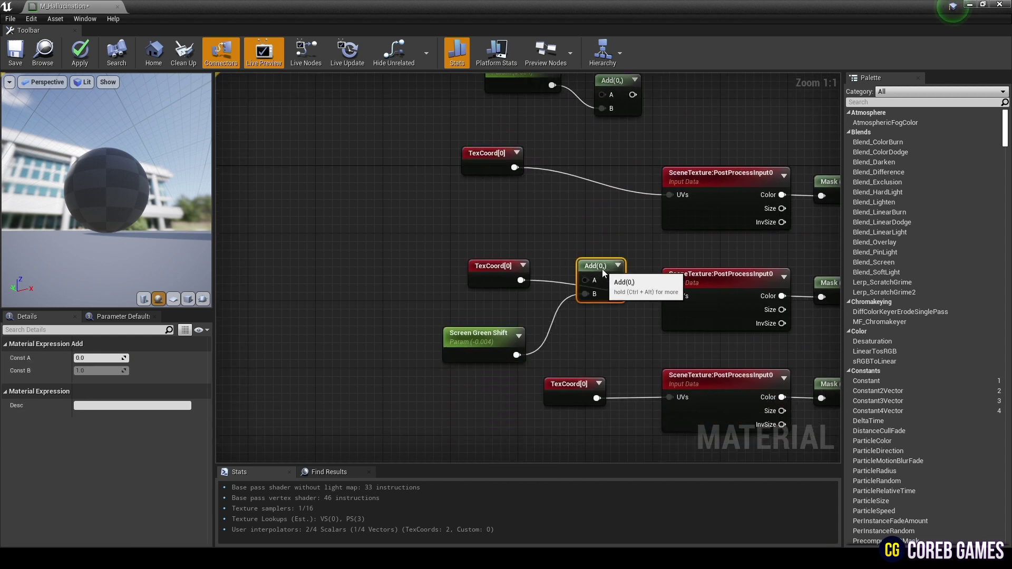
- Connect the middle TexCoord to its Add node's A input and that Add's output to the middle SceneTexture's UVs, checking the preview
{"action": "left_click_drag", "start_coordinate": [521, 280], "coordinate": [668, 295]}
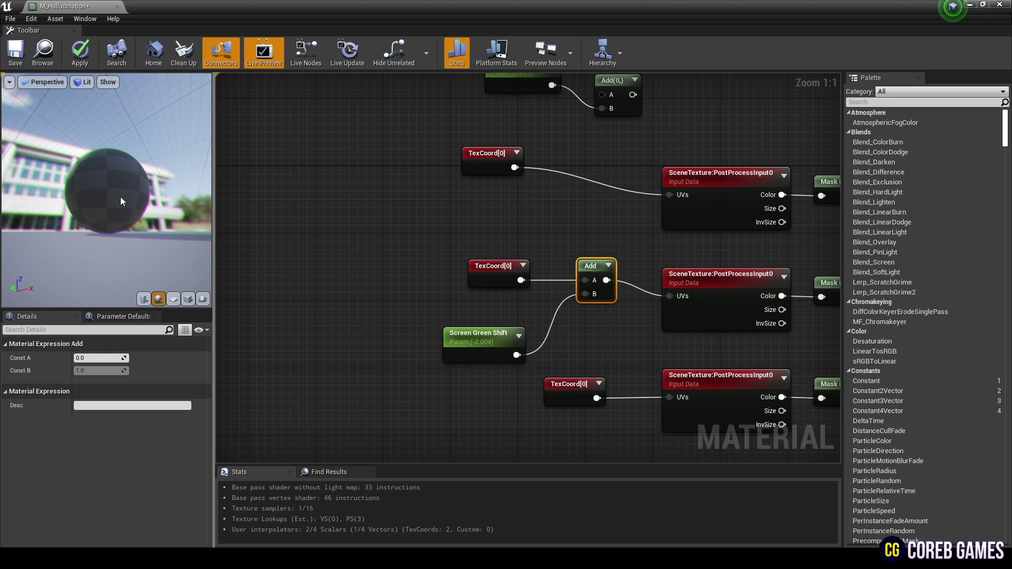
{"action": "left_click_drag", "start_coordinate": [122, 200], "coordinate": [130, 207]}
{"action": "scroll", "coordinate": [123, 201], "scroll_direction": "up", "scroll_amount": 4}
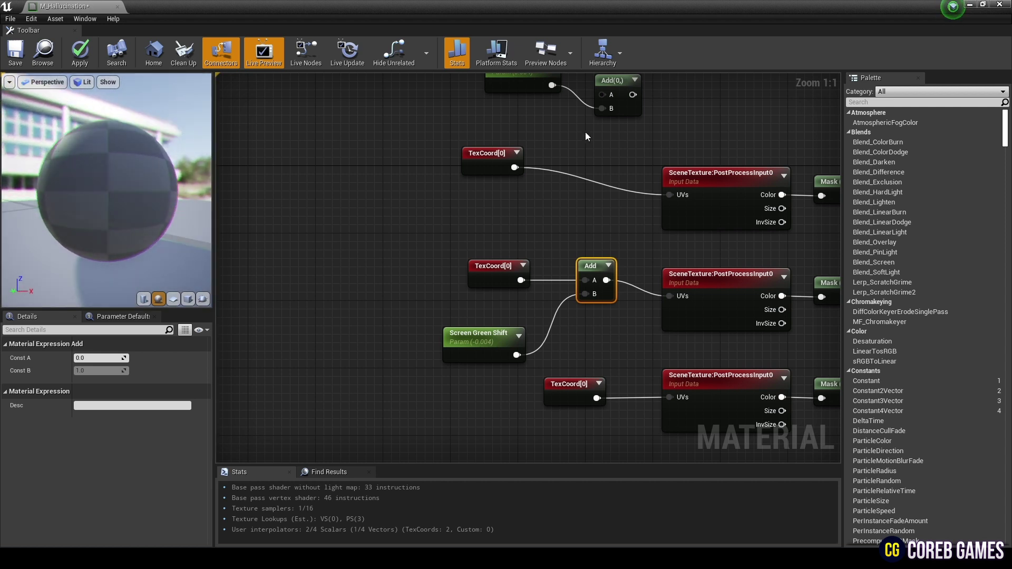
- Move Screen Red Shift below the uppermost TexCoord and bring its Add node closer to that row
{"action": "right_click_drag", "start_coordinate": [585, 132], "coordinate": [585, 188]}
{"action": "left_click_drag", "start_coordinate": [541, 125], "coordinate": [515, 276]}
{"action": "left_click_drag", "start_coordinate": [614, 148], "coordinate": [605, 197]}
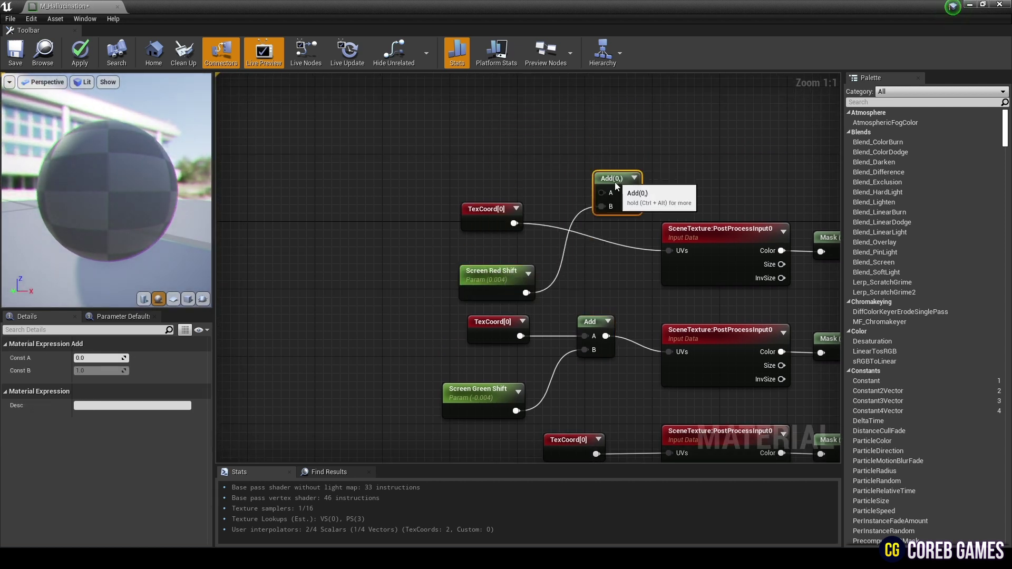
- Connect the uppermost TexCoord to its Add node's A input and that Add's output to the uppermost SceneTexture's UVs, checking the preview
{"action": "left_click_drag", "start_coordinate": [514, 223], "coordinate": [622, 211]}
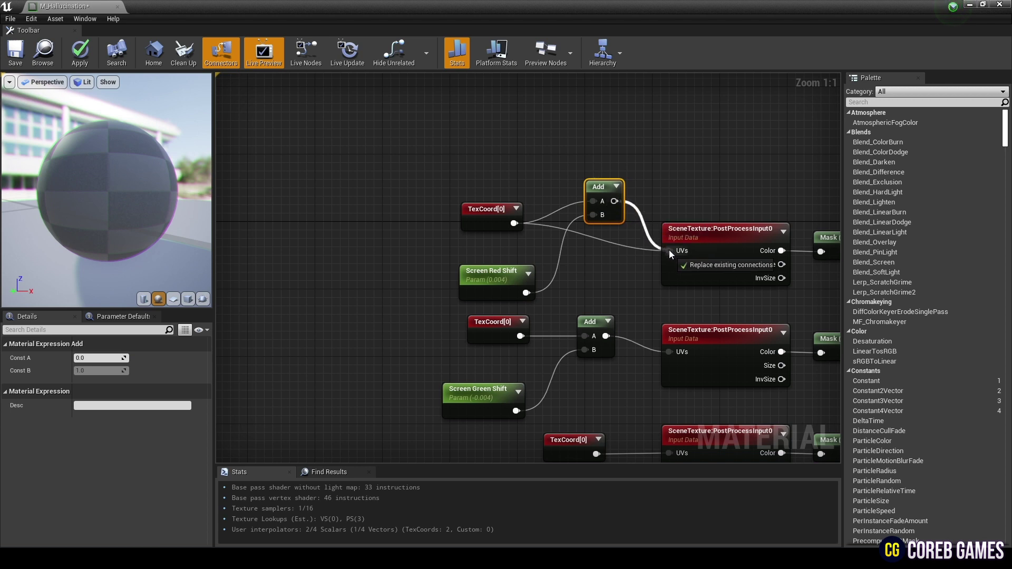
{"action": "left_click_drag", "start_coordinate": [671, 255], "coordinate": [669, 251]}
{"action": "left_click_drag", "start_coordinate": [601, 188], "coordinate": [601, 213]}
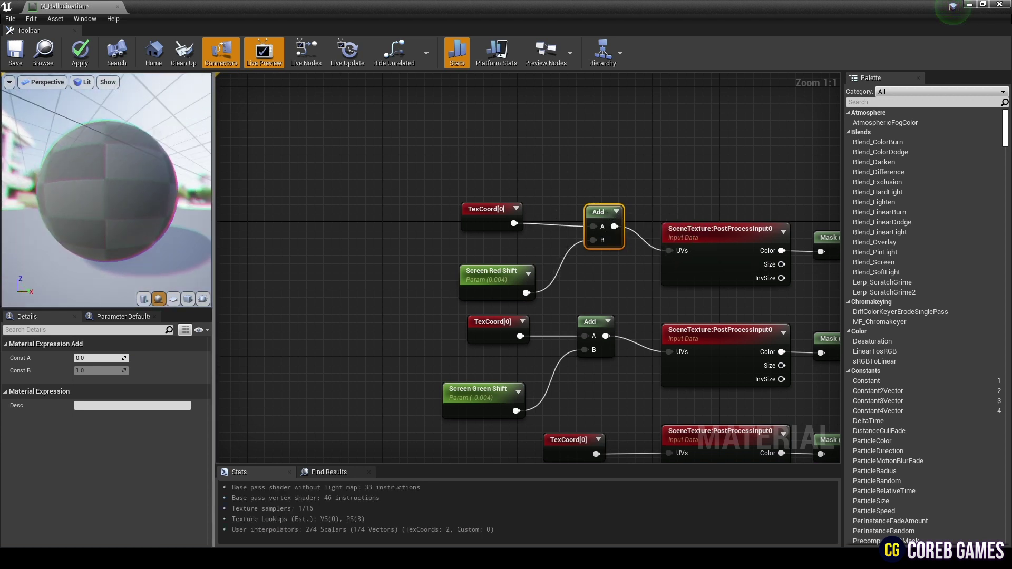
{"action": "left_click_drag", "start_coordinate": [103, 211], "coordinate": [111, 232]}
{"action": "scroll", "coordinate": [104, 211], "scroll_direction": "down", "scroll_amount": 2}
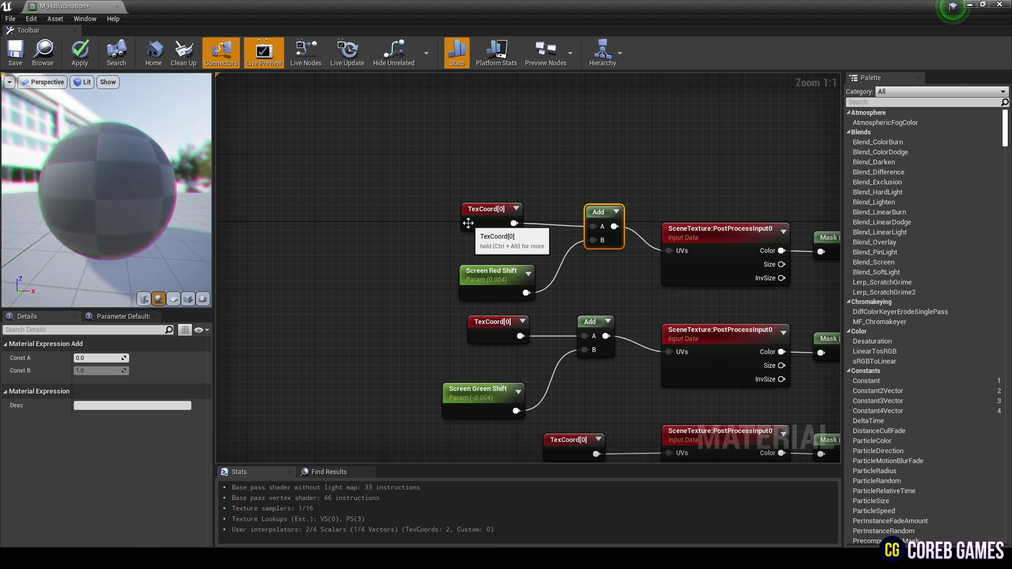
- Move the Screen Red Shift node far left of the TexCoord nodes to make room in the graph
{"action": "right_click_drag", "start_coordinate": [468, 223], "coordinate": [614, 210]}
{"action": "left_click_drag", "start_coordinate": [594, 270], "coordinate": [392, 338]}
{"action": "right_click_drag", "start_coordinate": [355, 225], "coordinate": [495, 219]}
{"action": "right_click_drag", "start_coordinate": [557, 336], "coordinate": [538, 298]}
{"action": "right_click_drag", "start_coordinate": [511, 217], "coordinate": [646, 223]}
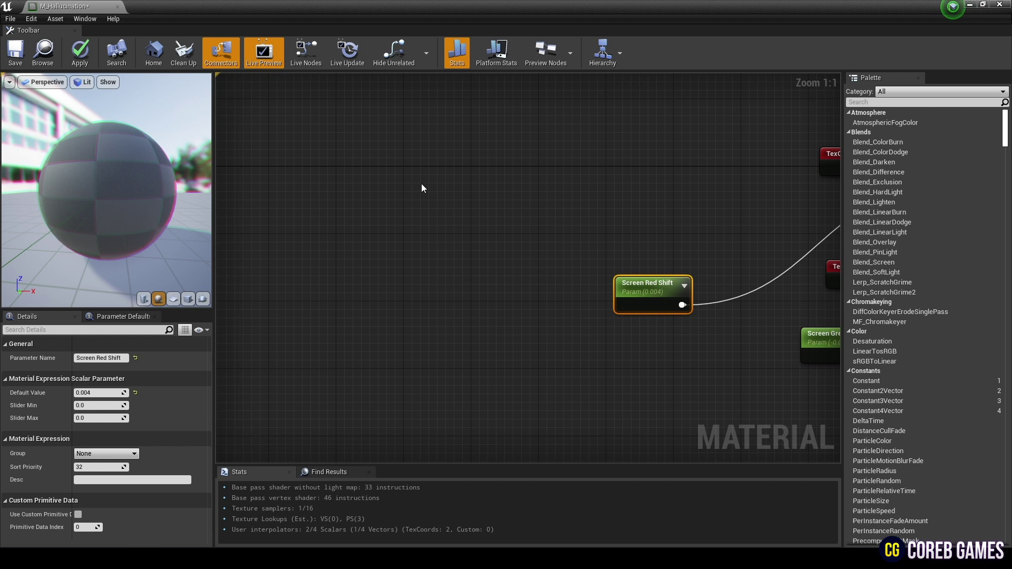
- Add a Time node to the upper left of Screen Red Shift
{"action": "right_click", "coordinate": [421, 183]}
{"action": "type", "text": "time"}
{"action": "key", "text": "Return"}
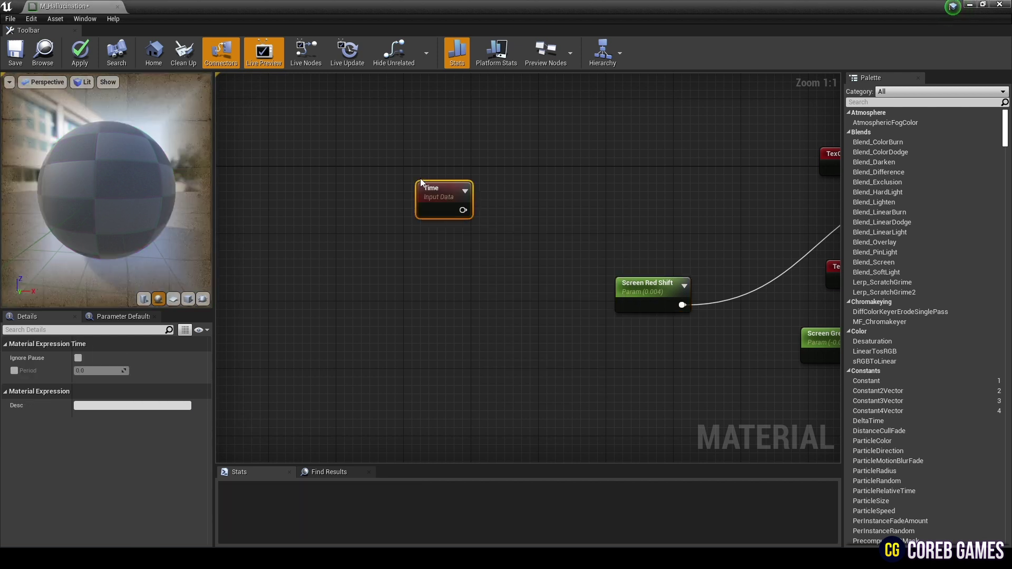
{"action": "left_click_drag", "start_coordinate": [425, 188], "coordinate": [381, 189]}
{"action": "left_click", "coordinate": [467, 195]}
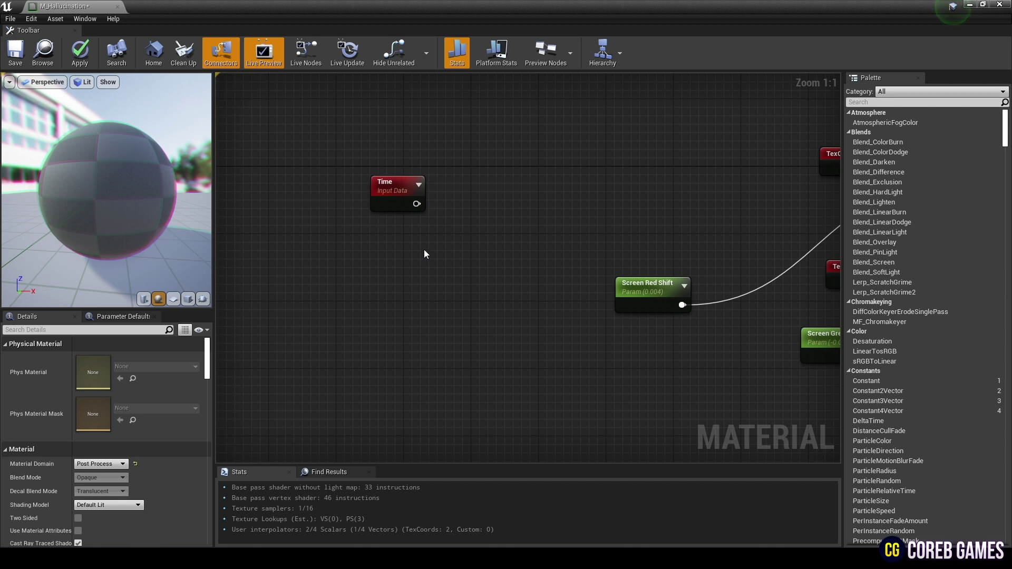
- Add a scalar parameter named Time Speed below the Time node
{"action": "left_click", "coordinate": [382, 243]}
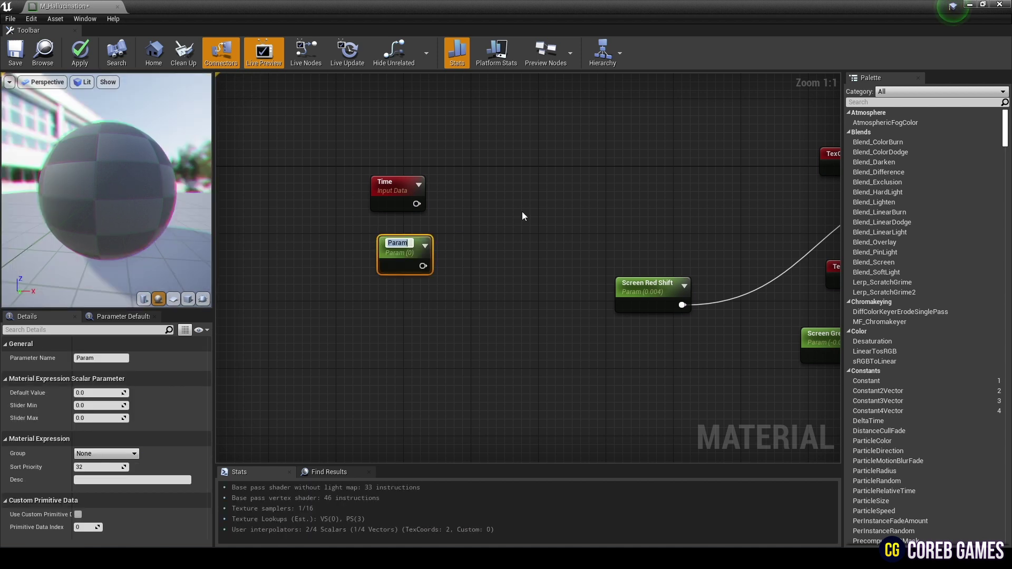
{"action": "type", "text": "Time Speed"}
{"action": "key", "text": "Return"}
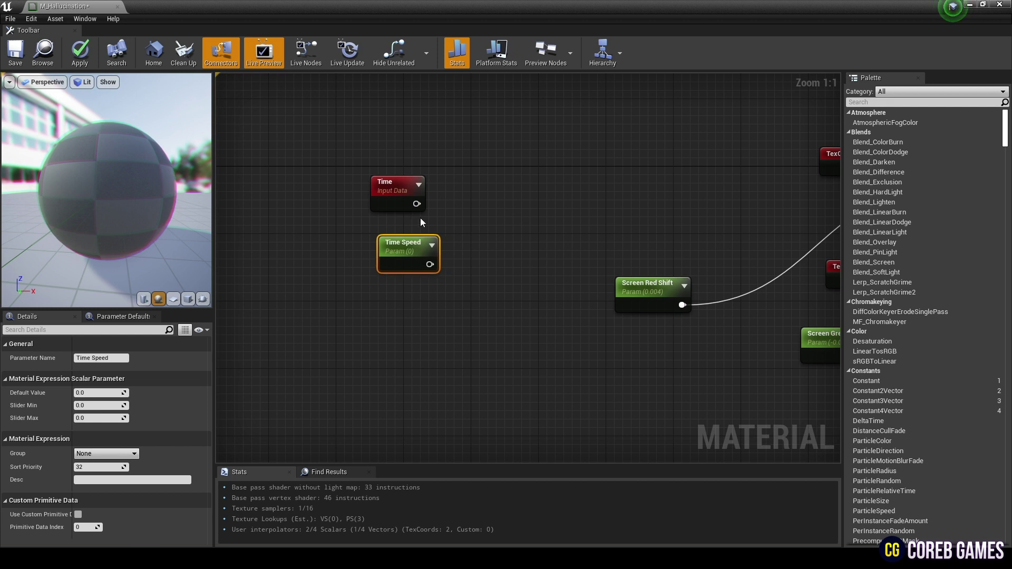
- Add a Divide node to the right of the Time and Time Speed nodes
{"action": "key", "text": "d"}
{"action": "left_click", "coordinate": [474, 201]}
{"action": "left_click", "coordinate": [447, 250]}
- Align Time Speed under the Time node and set its default value to 3
{"action": "left_click", "coordinate": [392, 261]}
{"action": "left_click", "coordinate": [100, 393]}
{"action": "type", "text": "3"}
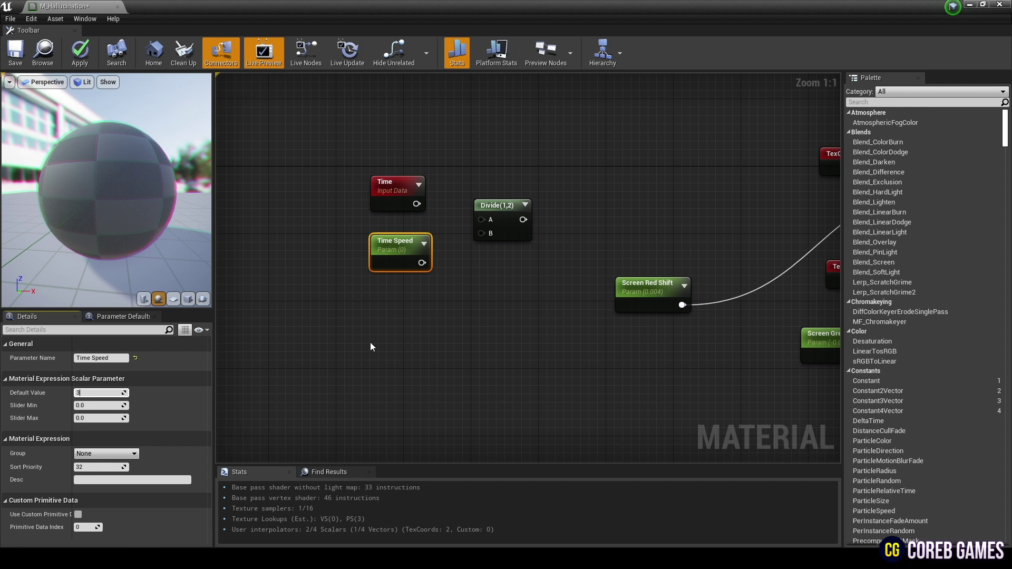
{"action": "left_click", "coordinate": [371, 347]}
- Connect Time to Divide's A input and Time Speed to its B input, with Divide moved level with Time
{"action": "left_click_drag", "start_coordinate": [479, 235], "coordinate": [505, 195]}
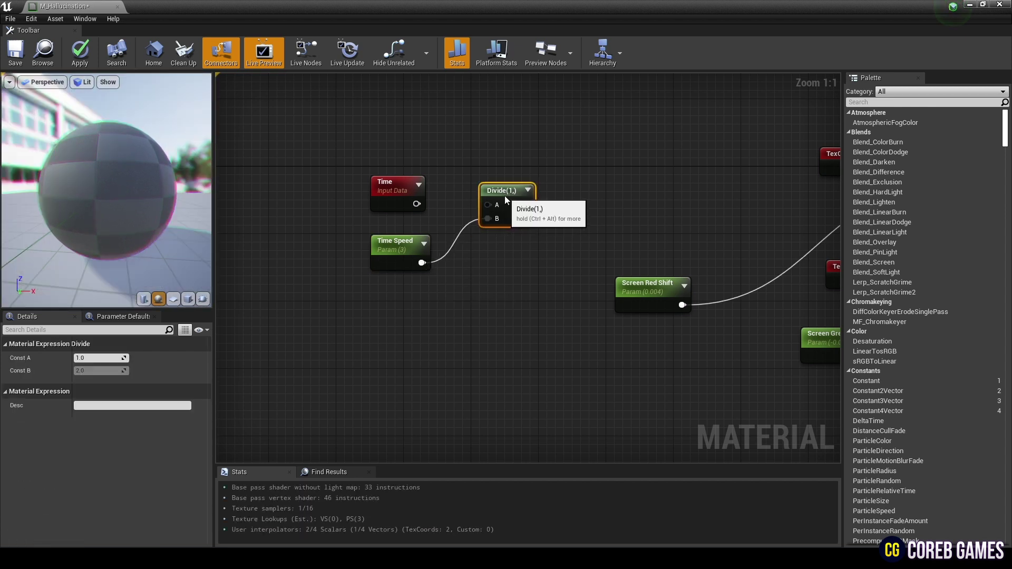
{"action": "left_click_drag", "start_coordinate": [417, 204], "coordinate": [487, 205]}
{"action": "left_click", "coordinate": [500, 162]}
- Add a Sine node to the right of Divide and connect Divide's output to its input
{"action": "right_click_drag", "start_coordinate": [497, 162], "coordinate": [445, 181]}
{"action": "right_click", "coordinate": [516, 211]}
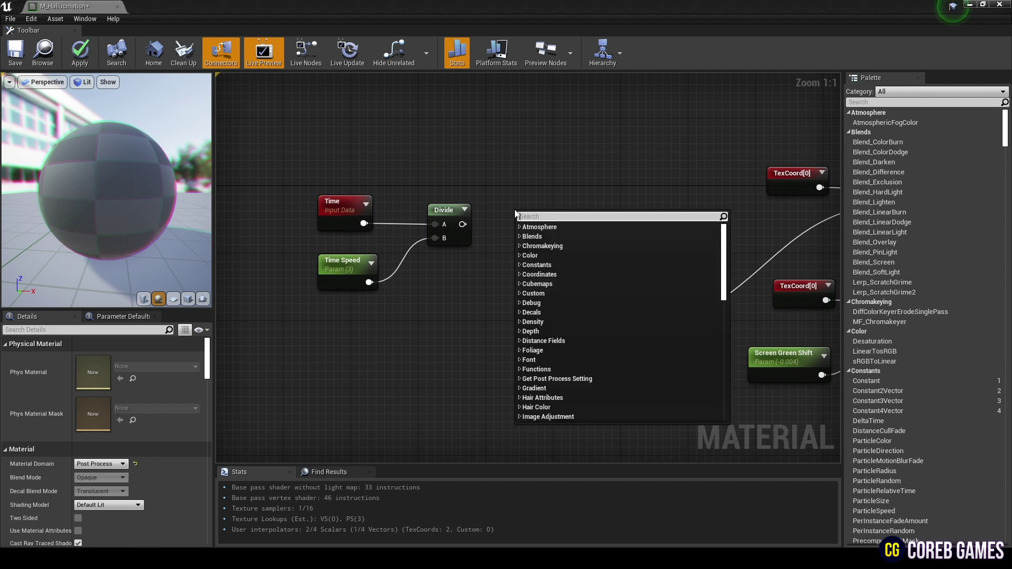
{"action": "type", "text": "sine"}
{"action": "key", "text": "Return"}
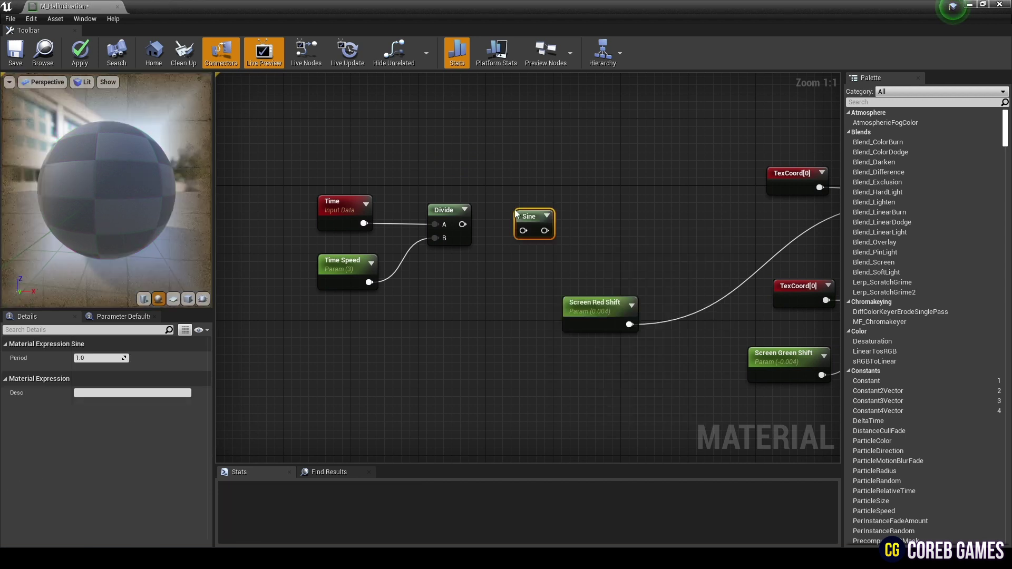
{"action": "left_click_drag", "start_coordinate": [489, 232], "coordinate": [528, 213]}
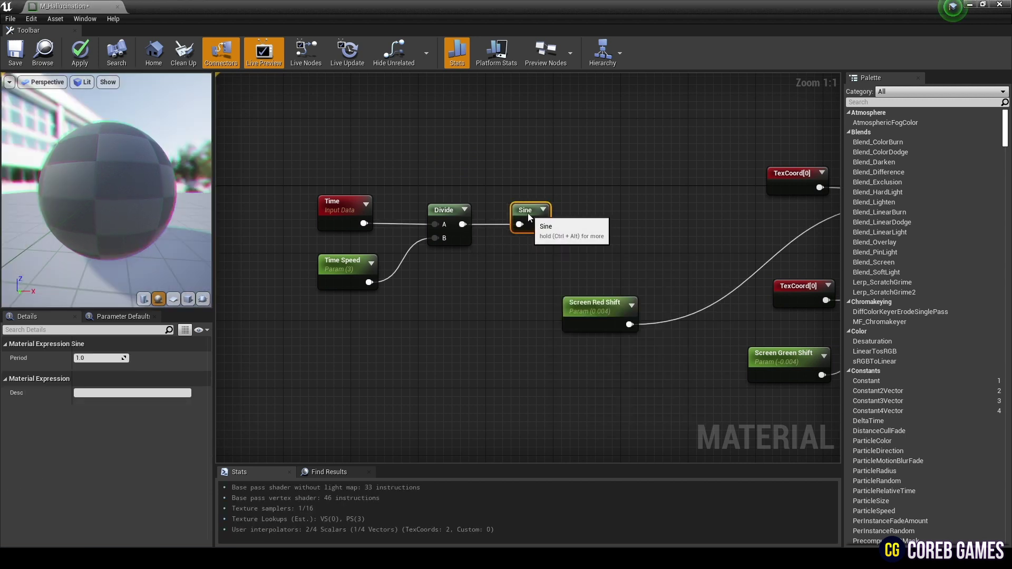
- Shift Screen Red Shift slightly left and add a Multiply node with Sine's output connected to its A input
{"action": "left_click", "coordinate": [603, 311]}
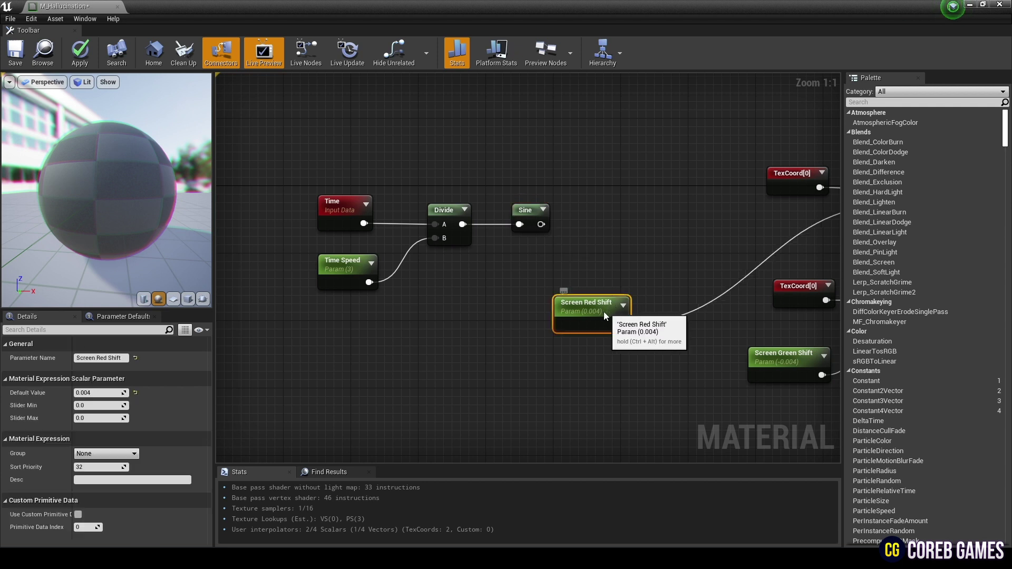
{"action": "left_click_drag", "start_coordinate": [603, 312], "coordinate": [569, 312]}
{"action": "right_click_drag", "start_coordinate": [634, 260], "coordinate": [550, 252]}
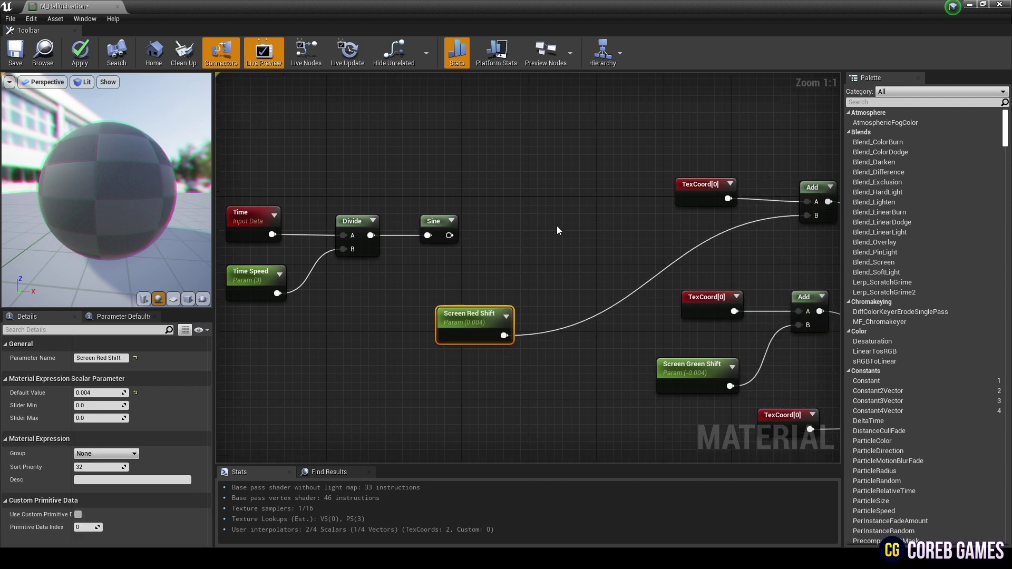
{"action": "left_click", "coordinate": [561, 230]}
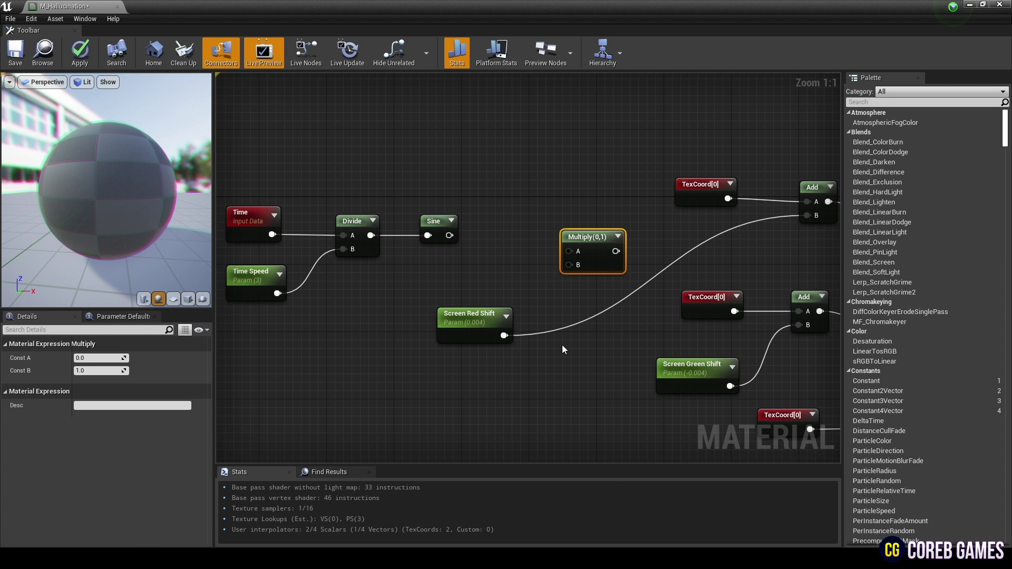
{"action": "left_click_drag", "start_coordinate": [449, 235], "coordinate": [569, 251]}
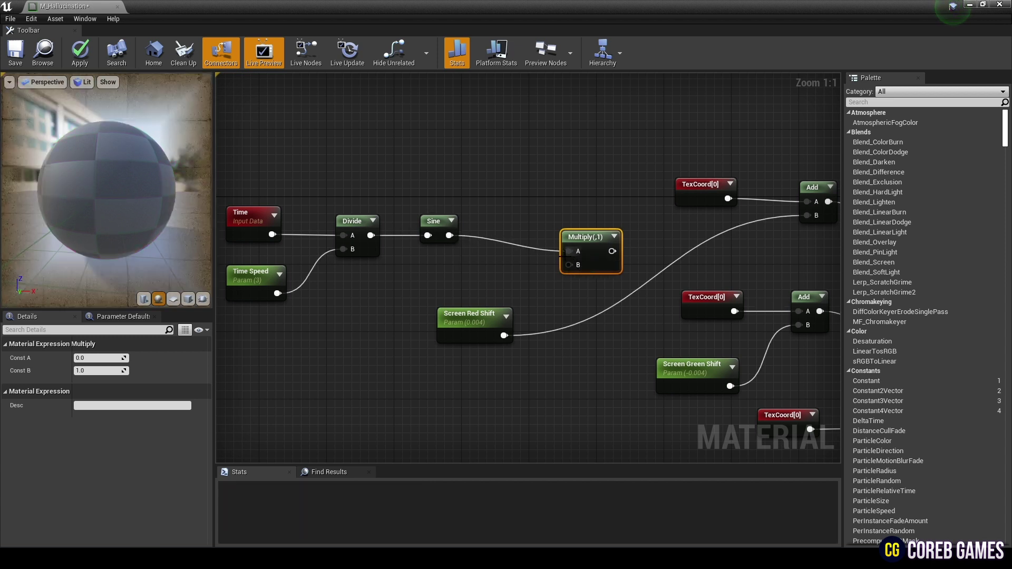
- Connect Screen Red Shift to Multiply's B input and Multiply's output to the B input of the upper Add node
{"action": "left_click_drag", "start_coordinate": [504, 335], "coordinate": [569, 265]}
{"action": "right_click_drag", "start_coordinate": [593, 263], "coordinate": [524, 250]}
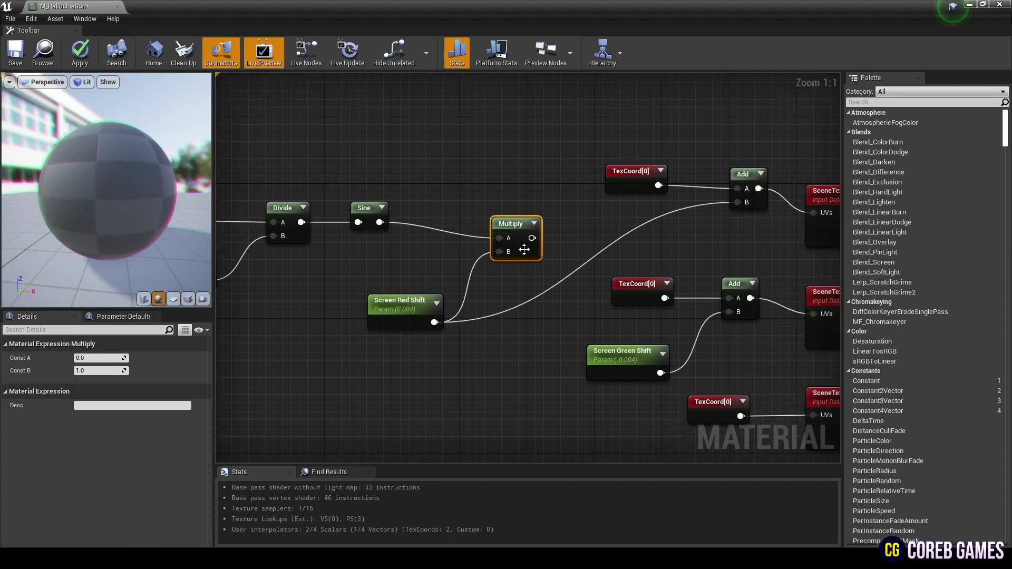
{"action": "left_click_drag", "start_coordinate": [532, 238], "coordinate": [566, 232]}
{"action": "left_click_drag", "start_coordinate": [732, 209], "coordinate": [737, 202]}
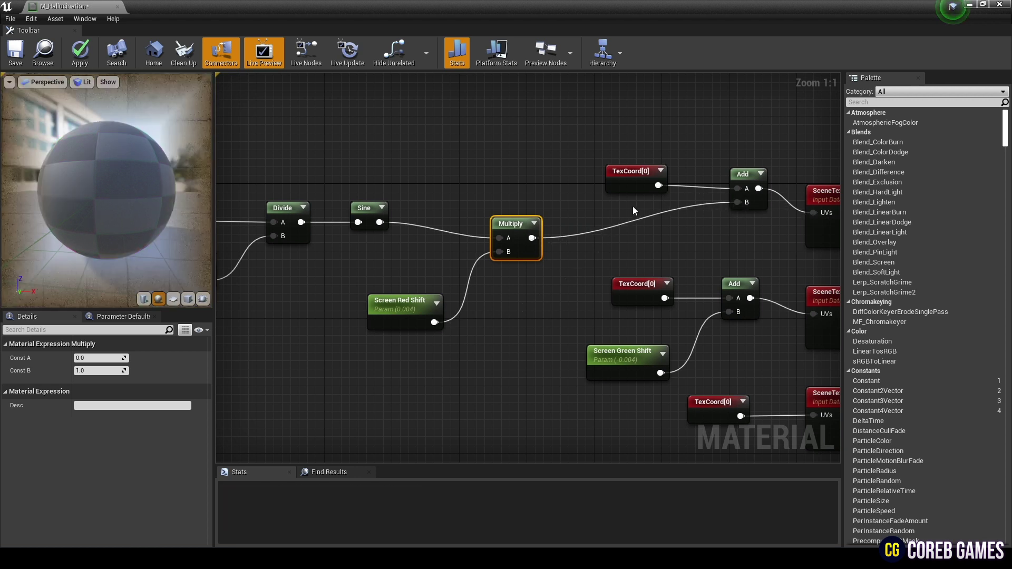
- Check the animated shift on the preview sphere and move Time, Time Speed, Divide and Sine closer to Multiply so Sine and Multiply line up
{"action": "scroll", "coordinate": [166, 185], "scroll_direction": "up", "scroll_amount": 2}
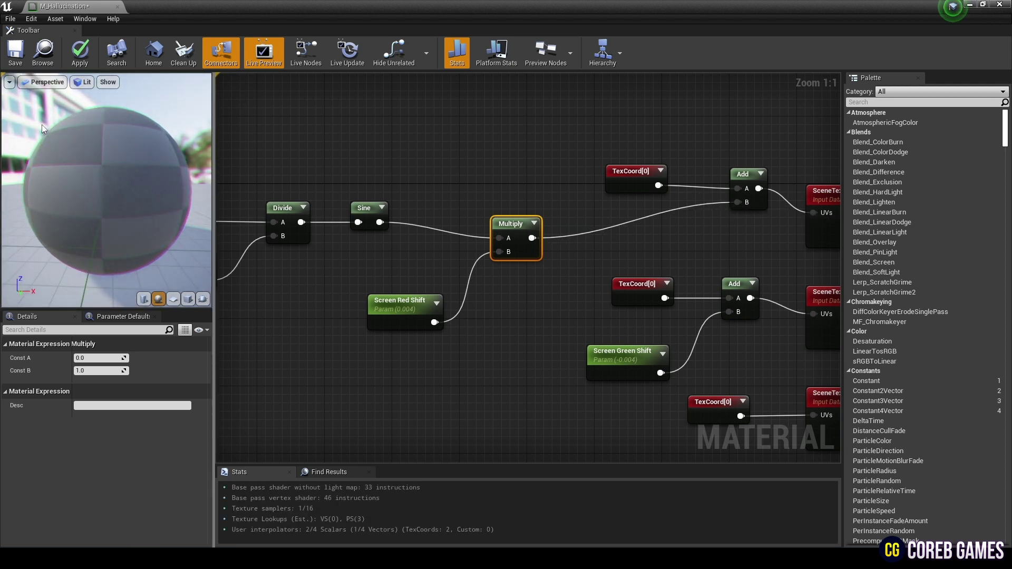
{"action": "scroll", "coordinate": [97, 169], "scroll_direction": "up", "scroll_amount": 2}
{"action": "left_click_drag", "start_coordinate": [97, 170], "coordinate": [92, 170]}
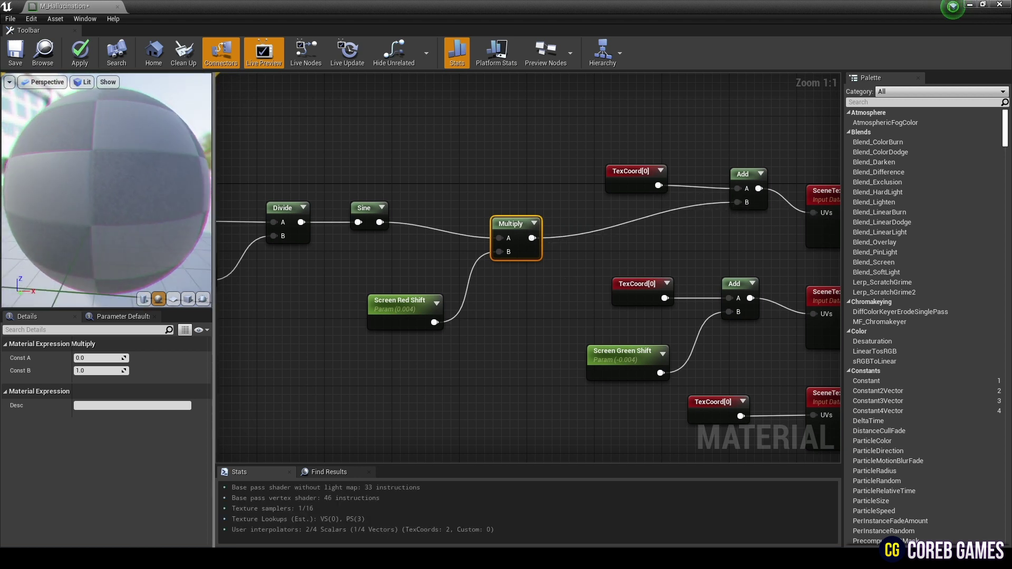
{"action": "right_click_drag", "start_coordinate": [97, 170], "coordinate": [97, 168]}
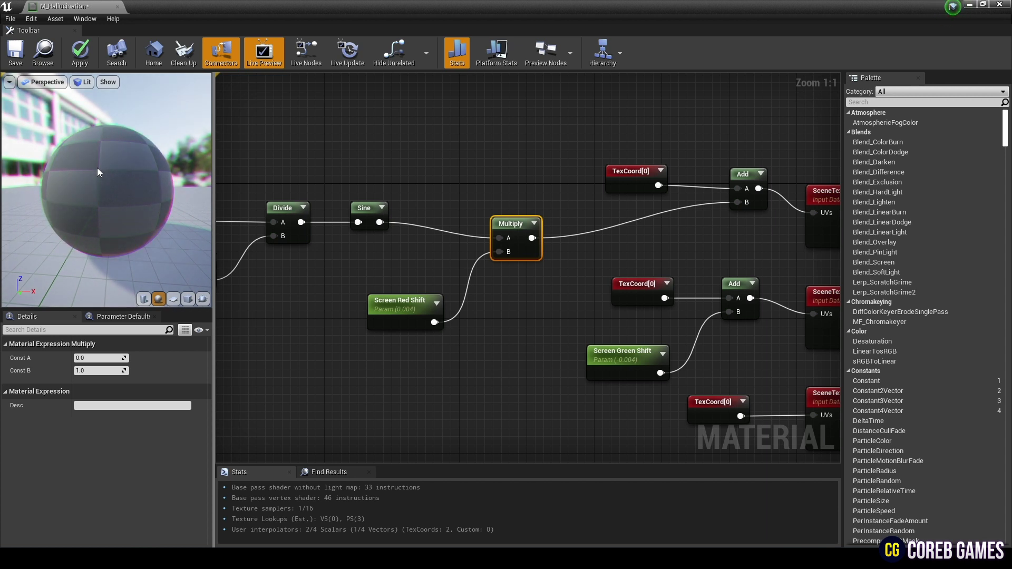
{"action": "right_click_drag", "start_coordinate": [332, 277], "coordinate": [486, 263]}
{"action": "left_click_drag", "start_coordinate": [296, 152], "coordinate": [527, 251]}
{"action": "left_click_drag", "start_coordinate": [516, 198], "coordinate": [566, 215]}
{"action": "left_click", "coordinate": [636, 150]}
{"action": "right_click_drag", "start_coordinate": [637, 148], "coordinate": [490, 175]}
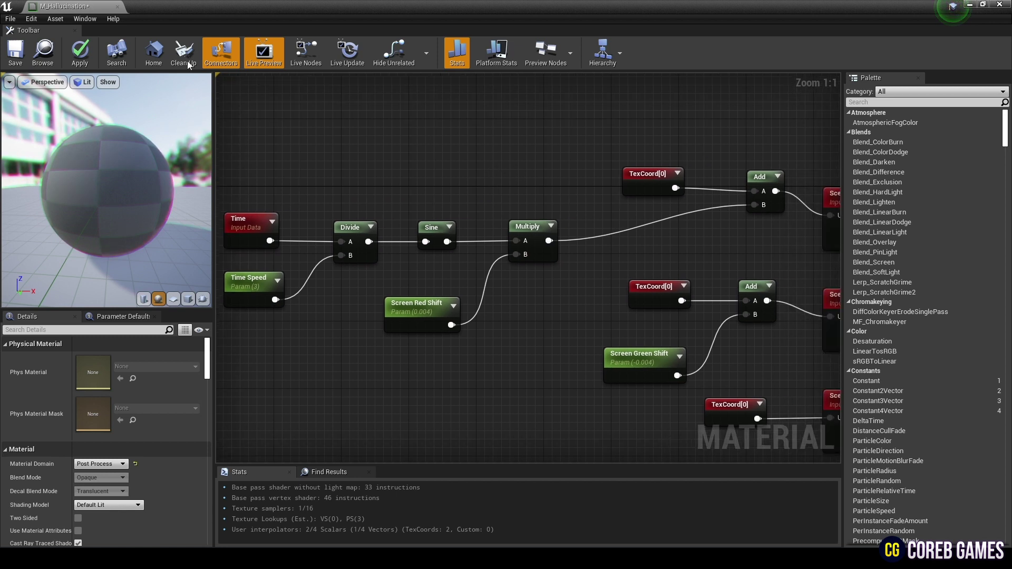
- Close the M_Hallucination material and open the blueprint of the ThirdPersonCharacter placed in the level, showing its viewport
{"action": "left_click", "coordinate": [117, 6]}
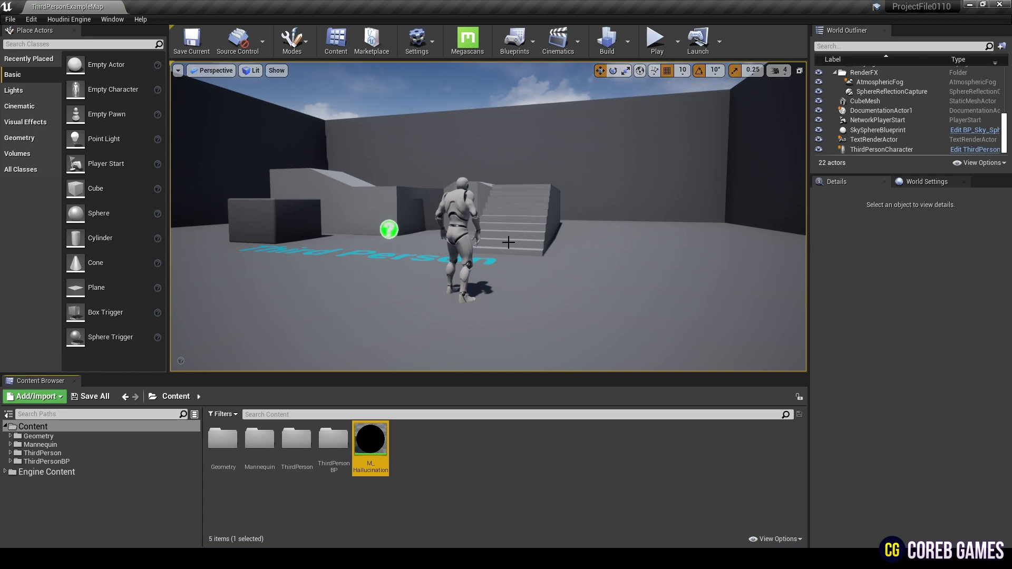
{"action": "left_click", "coordinate": [464, 204]}
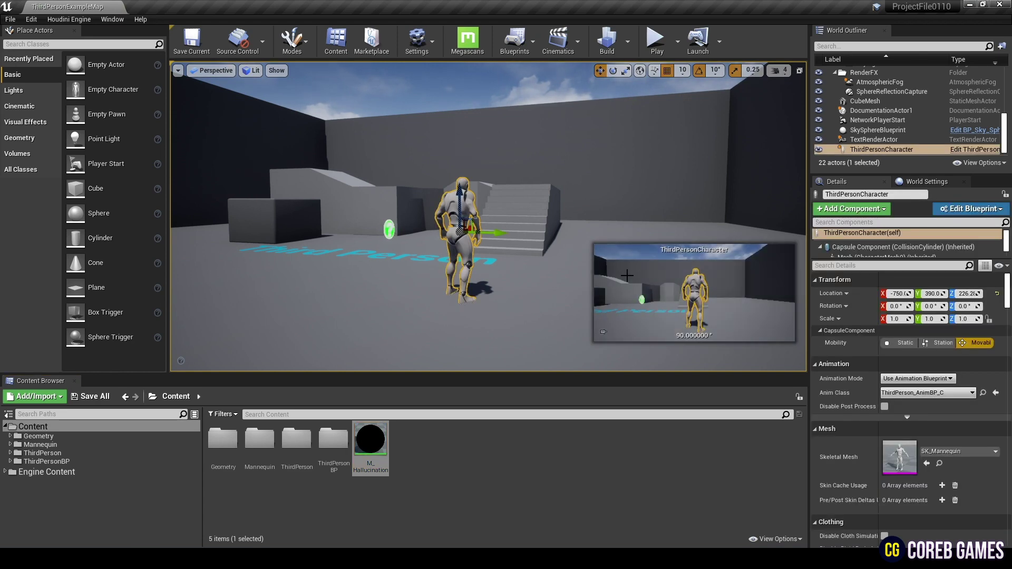
{"action": "left_click", "coordinate": [963, 150]}
{"action": "left_click", "coordinate": [205, 68]}
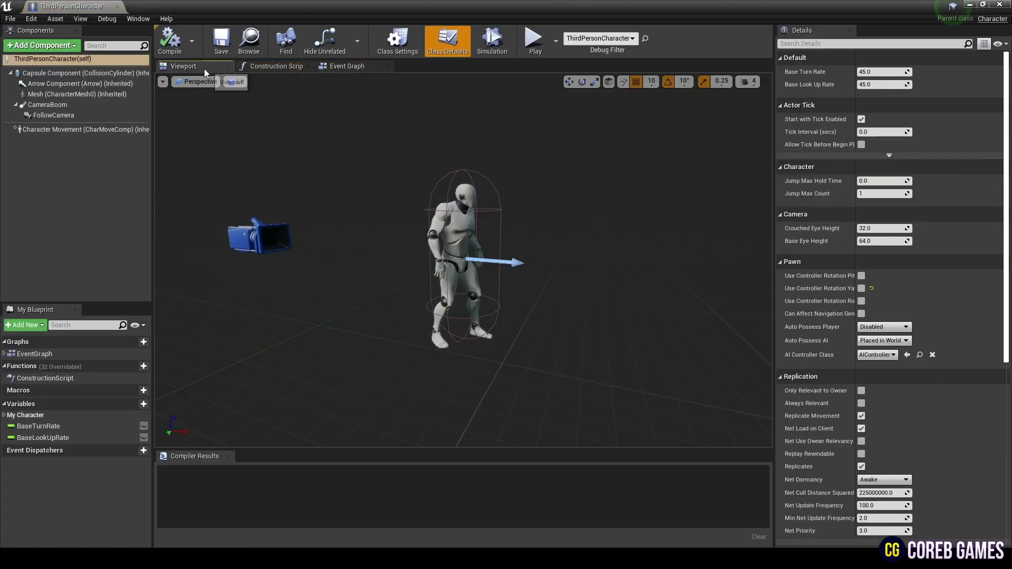
- Add a PostProcess component to the ThirdPersonCharacter blueprint
{"action": "right_click_drag", "start_coordinate": [464, 259], "coordinate": [421, 258]}
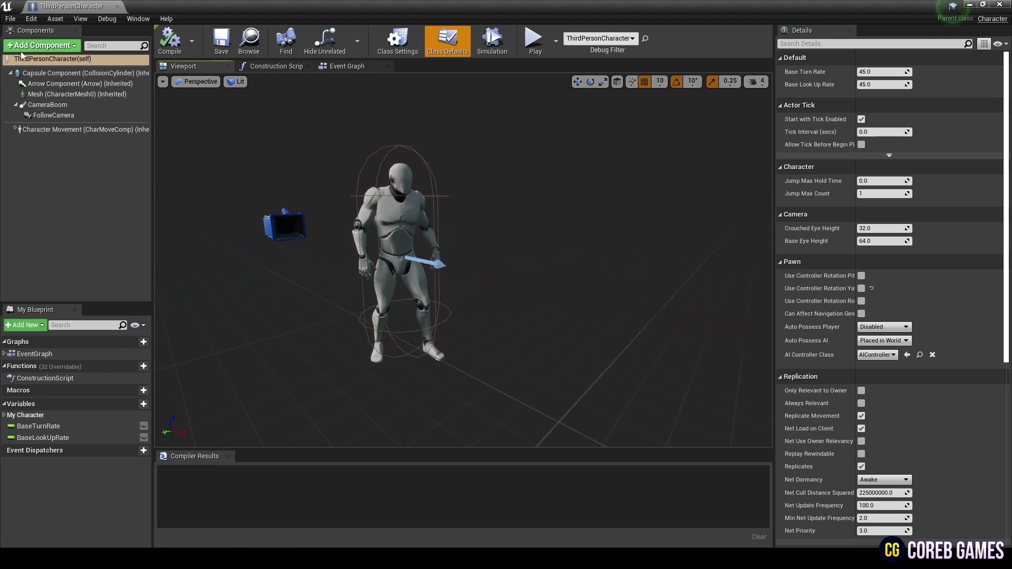
{"action": "left_click", "coordinate": [65, 45]}
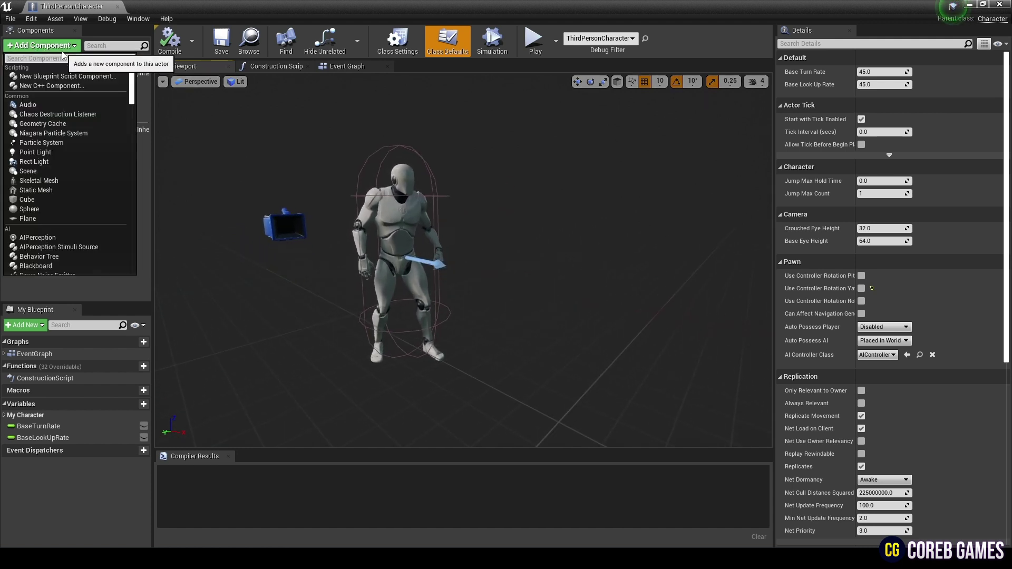
{"action": "type", "text": "post"}
{"action": "left_click", "coordinate": [48, 78]}
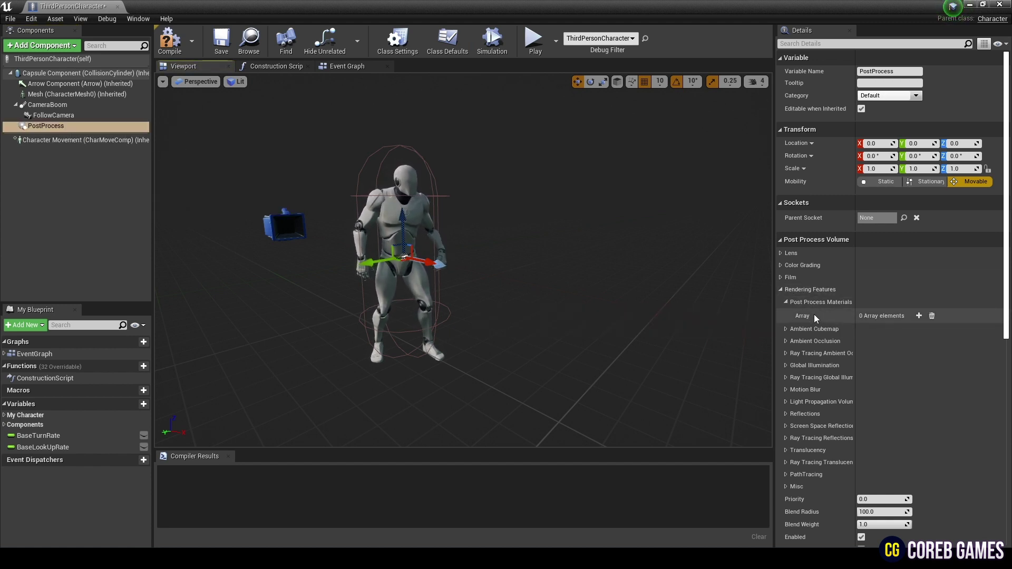
- Add an Asset reference element to the PostProcess component's Post Process Materials array and assign M_Hallucination to it
{"action": "left_click", "coordinate": [922, 316]}
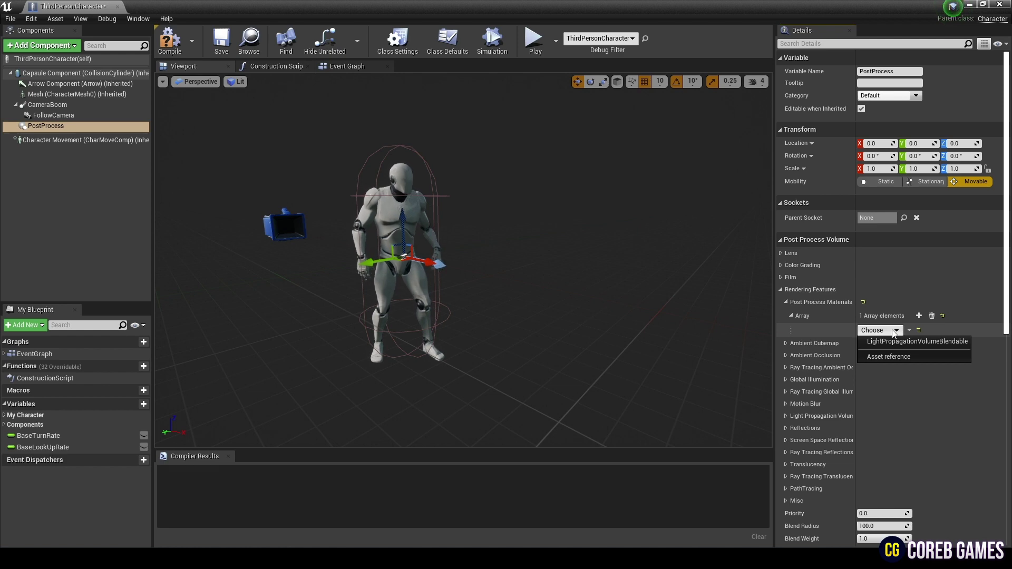
{"action": "left_click", "coordinate": [896, 358]}
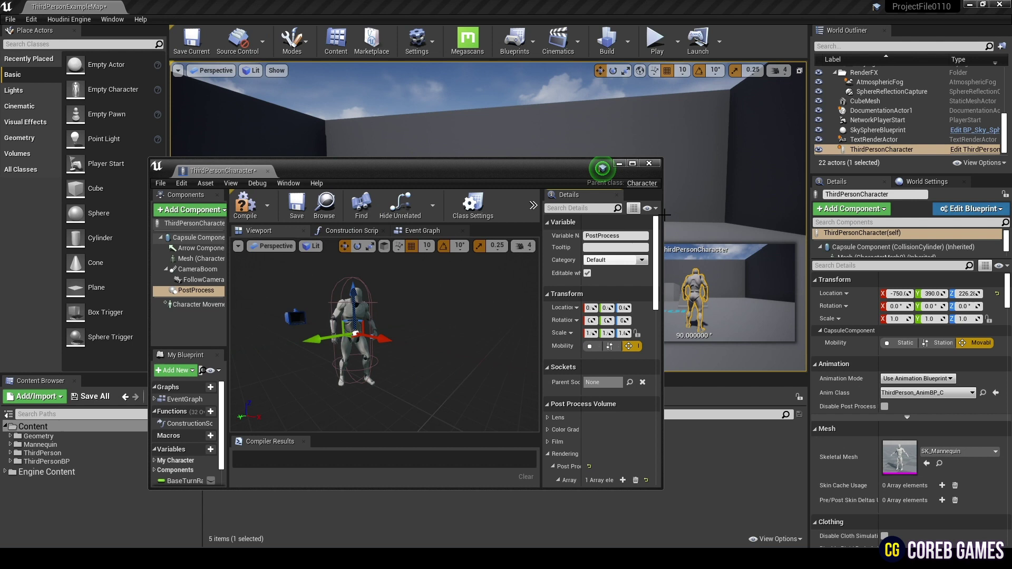
{"action": "scroll", "coordinate": [606, 440], "scroll_direction": "down", "scroll_amount": 3}
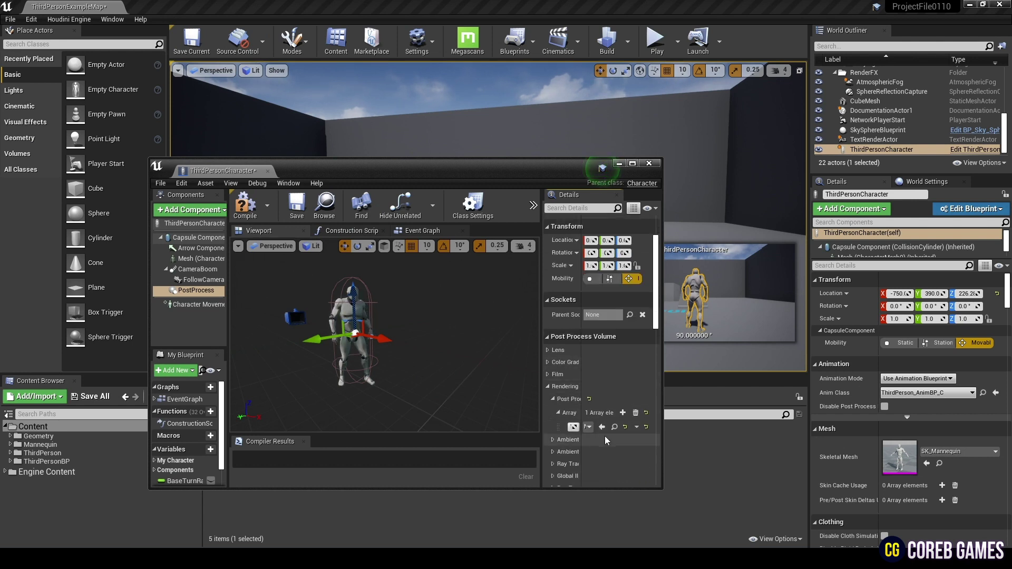
{"action": "left_click_drag", "start_coordinate": [663, 341], "coordinate": [815, 341]}
{"action": "left_click_drag", "start_coordinate": [676, 174], "coordinate": [695, 49]}
{"action": "left_click_drag", "start_coordinate": [374, 441], "coordinate": [748, 306]}
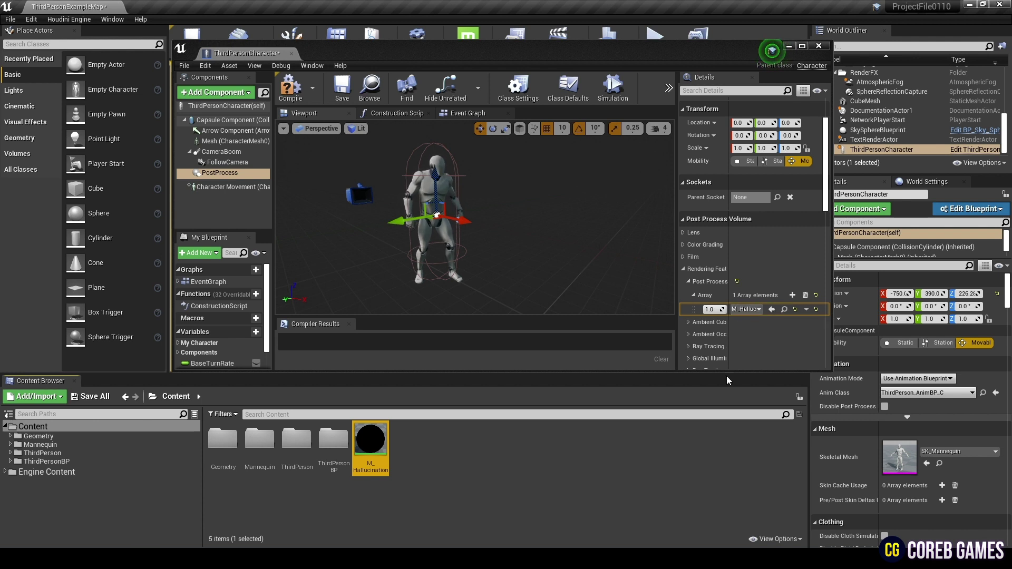
- Compile and save the ThirdPersonCharacter blueprint, closing its window when done
{"action": "left_click", "coordinate": [289, 87]}
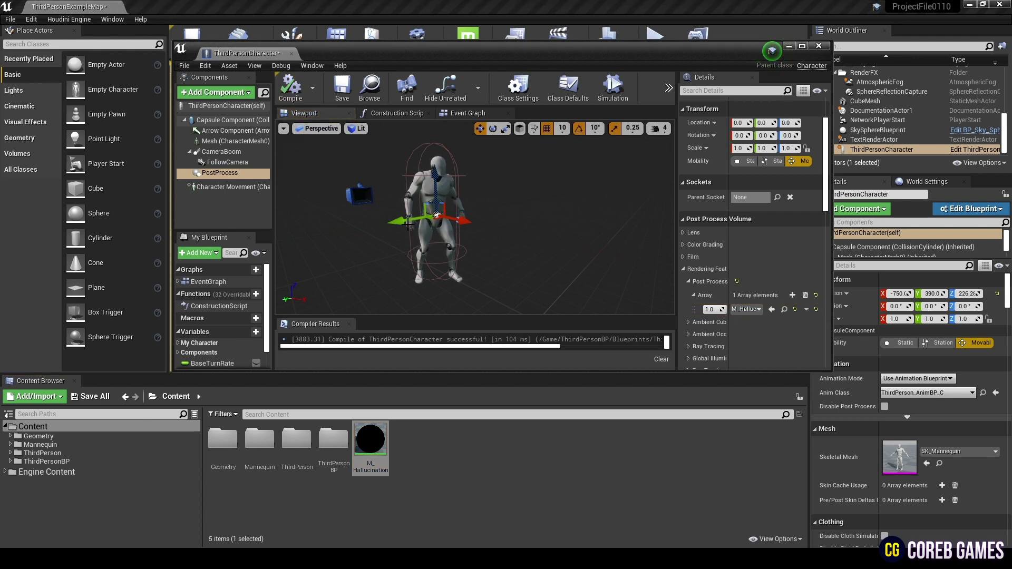
{"action": "left_click", "coordinate": [340, 90]}
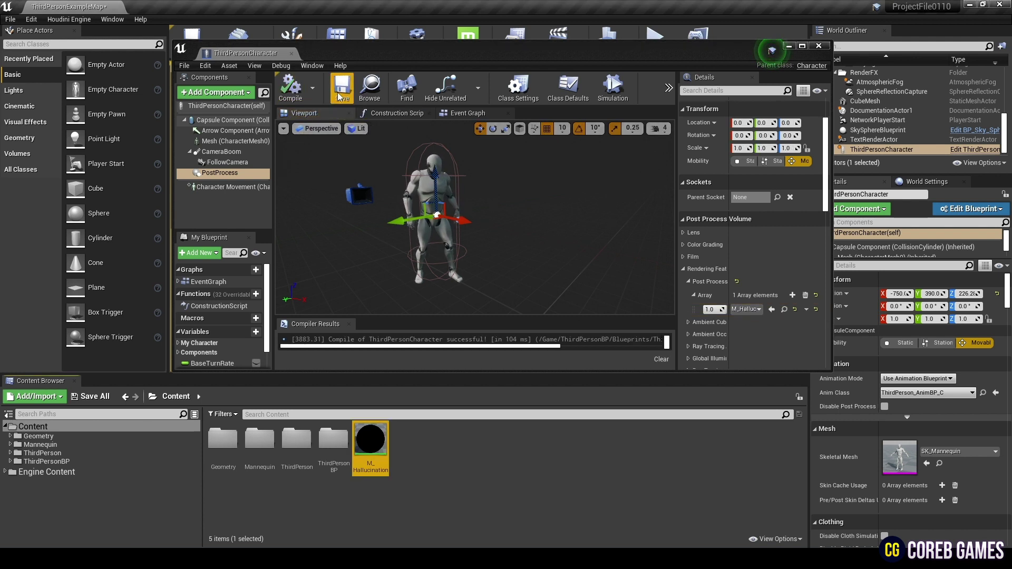
{"action": "left_click", "coordinate": [819, 46]}
- View the hallucination effect in the level, then play the level and run the character forward
{"action": "key", "text": "f"}
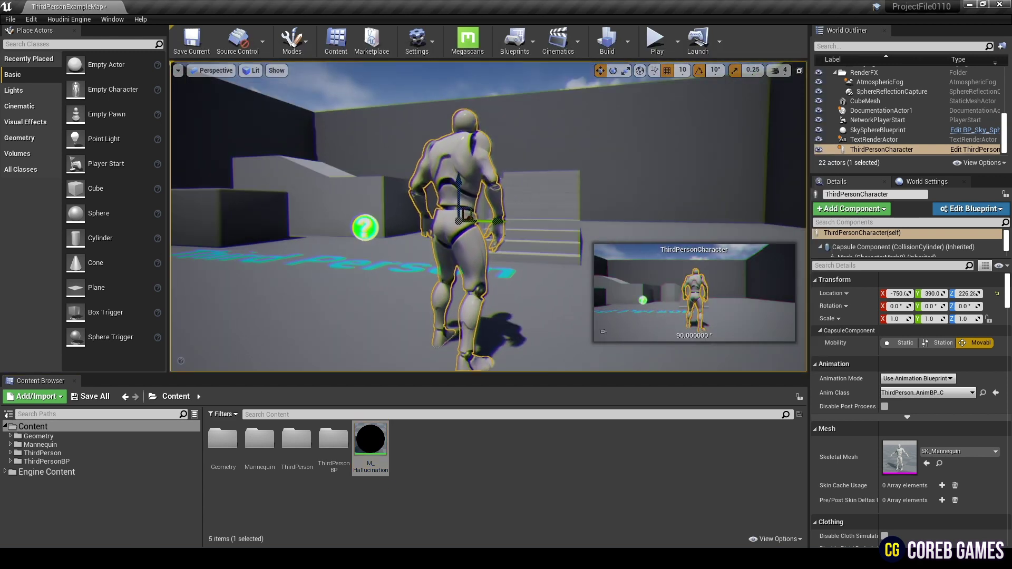
{"action": "left_click", "coordinate": [587, 210]}
{"action": "key", "text": "f"}
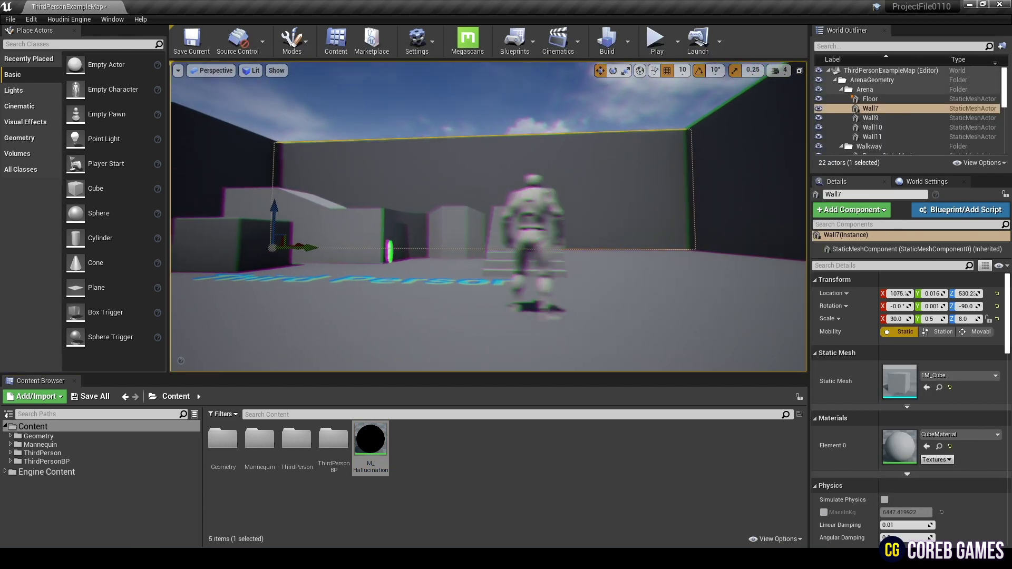
{"action": "left_click", "coordinate": [656, 42]}
{"action": "key", "text": "w"}
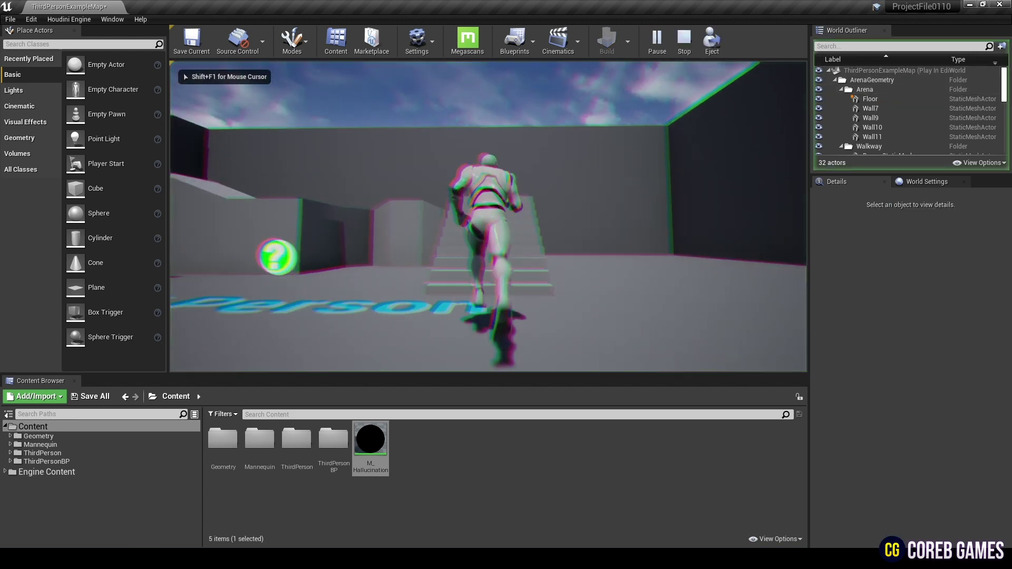